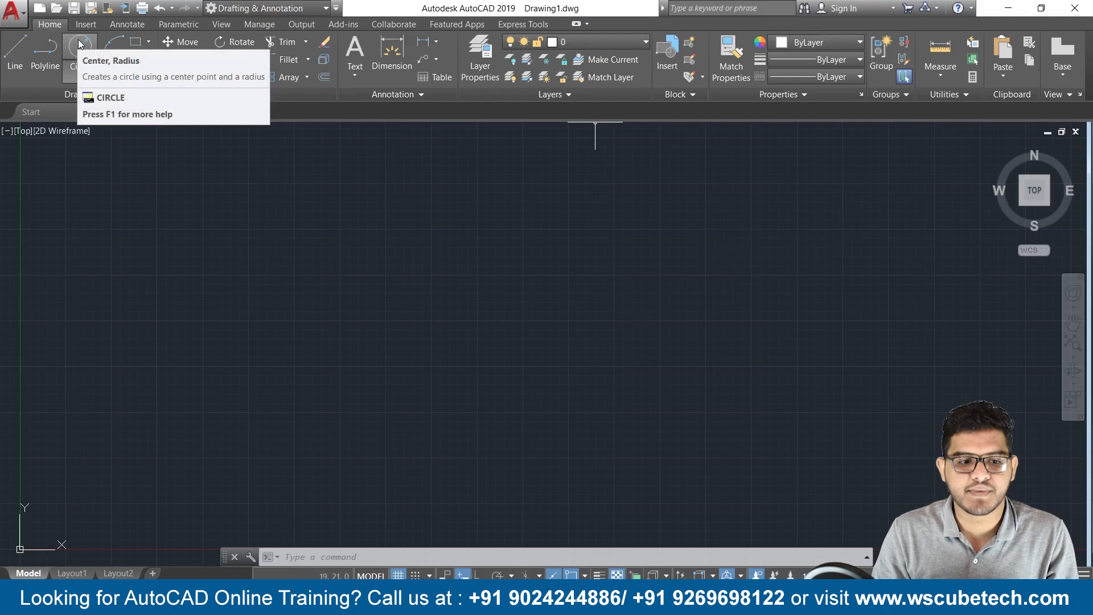
# Draw a circle in the empty drawing area using a centre point and radius
pyautogui.click(82, 44)
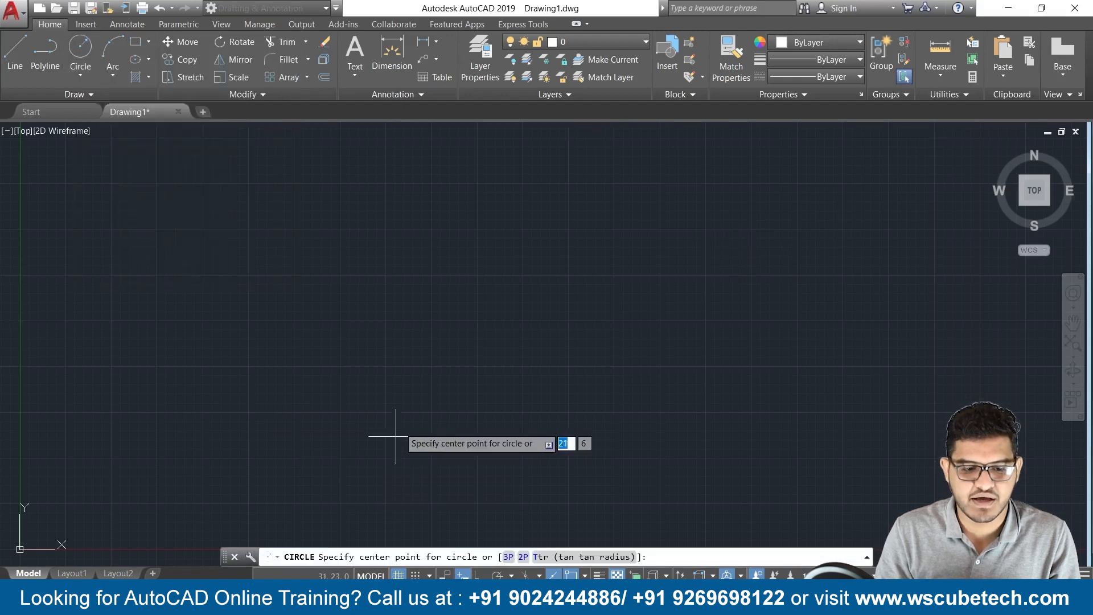
pyautogui.click(363, 304)
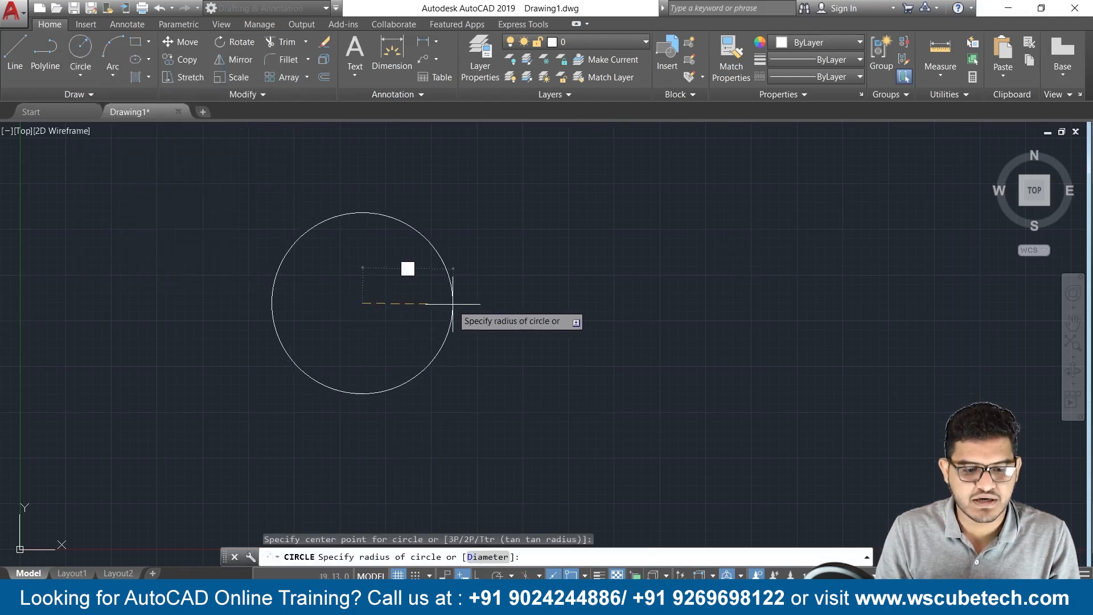
pyautogui.click(449, 304)
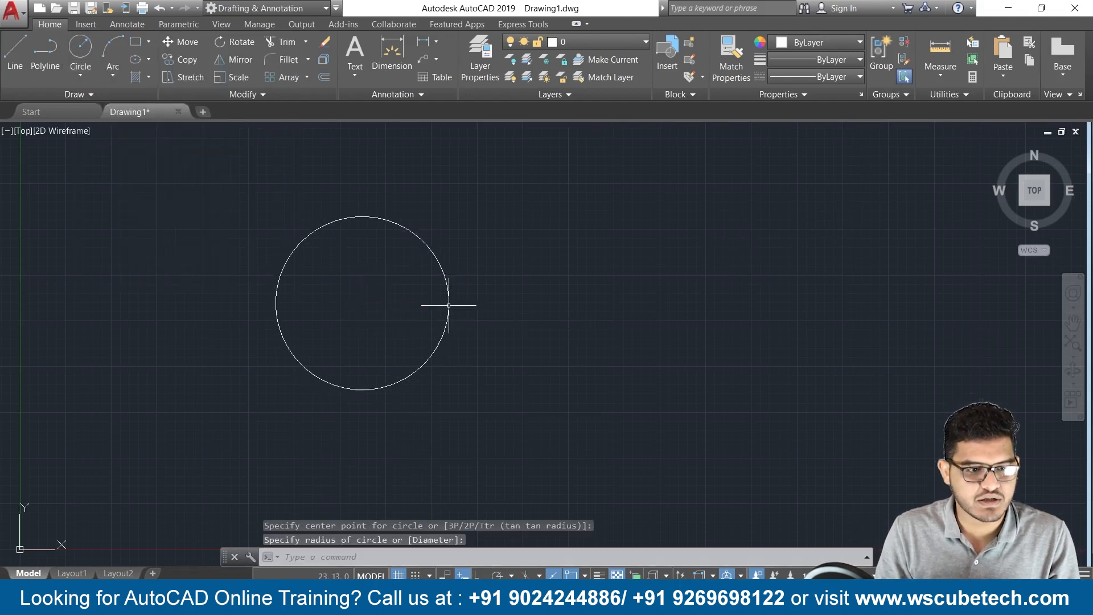
# Draw a small rectangle just to the left of the circle, level with its centre
pyautogui.click(136, 41)
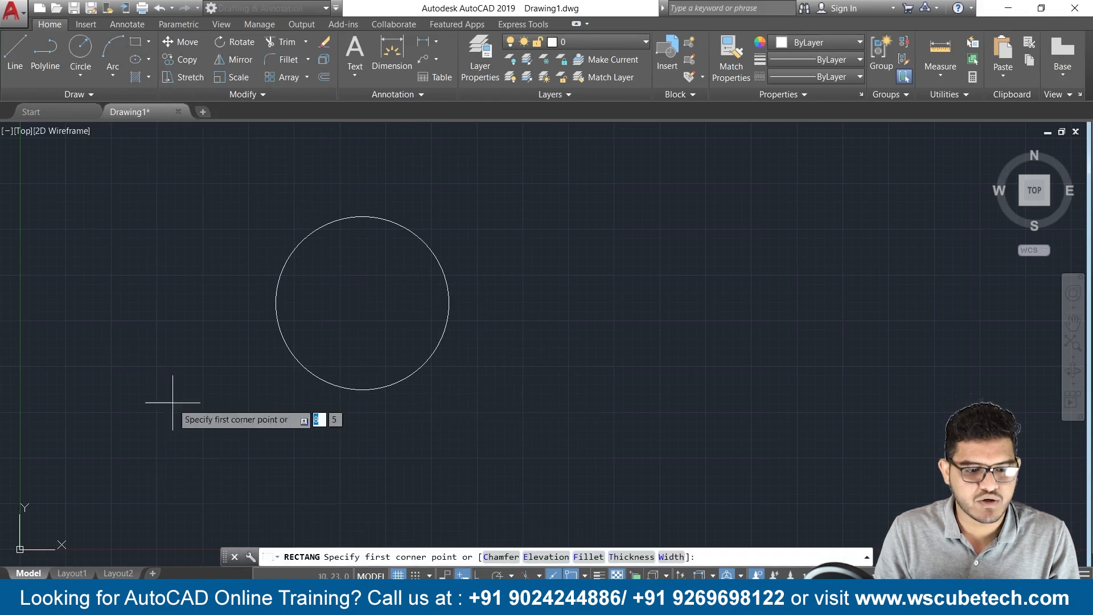
pyautogui.click(180, 284)
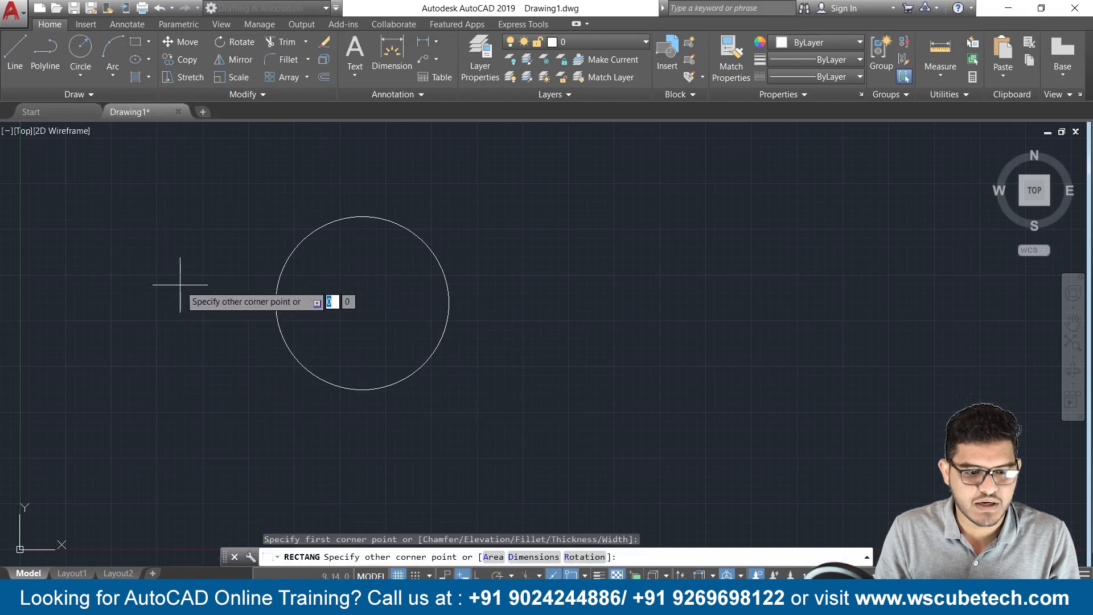
pyautogui.click(224, 321)
# Copy the small rectangle from its lower-right corner to positions above, to the right of and below the circle
pyautogui.write('co')
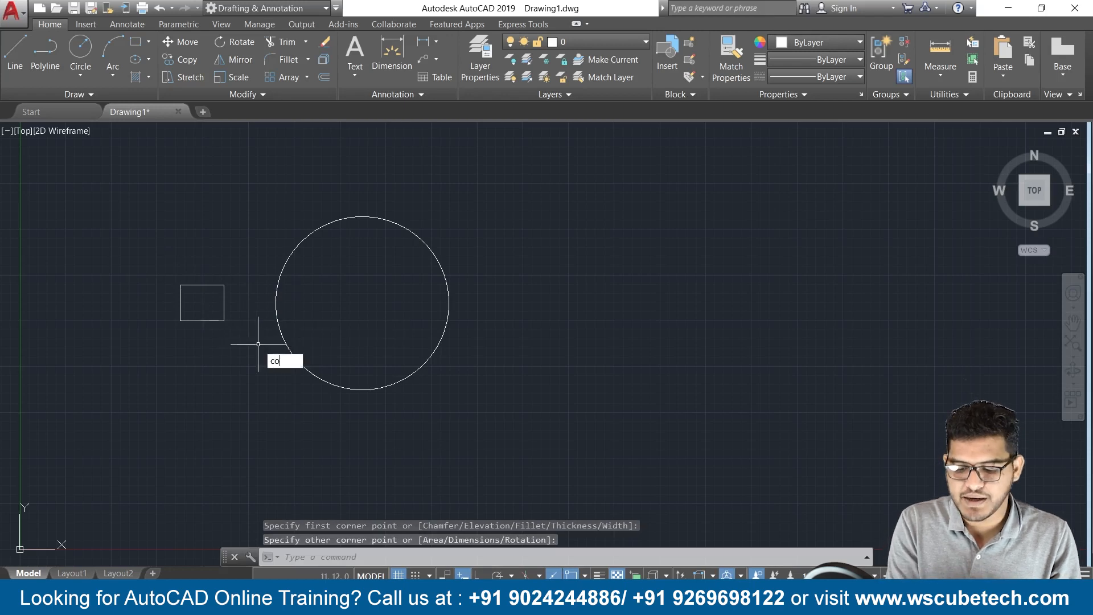
pyautogui.press('Return')
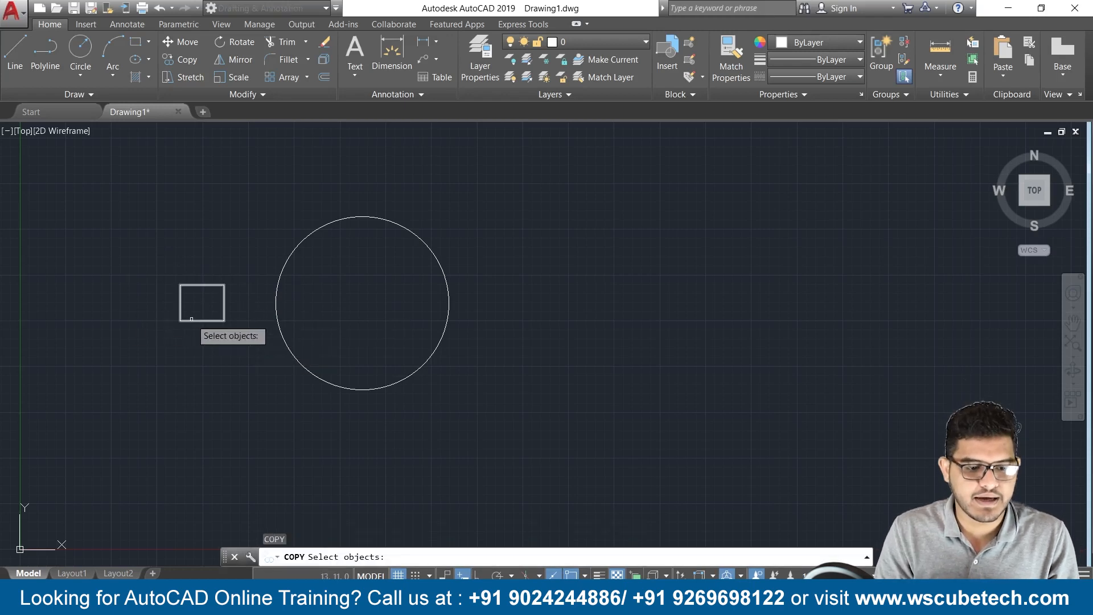
pyautogui.click(182, 320)
pyautogui.press('Return')
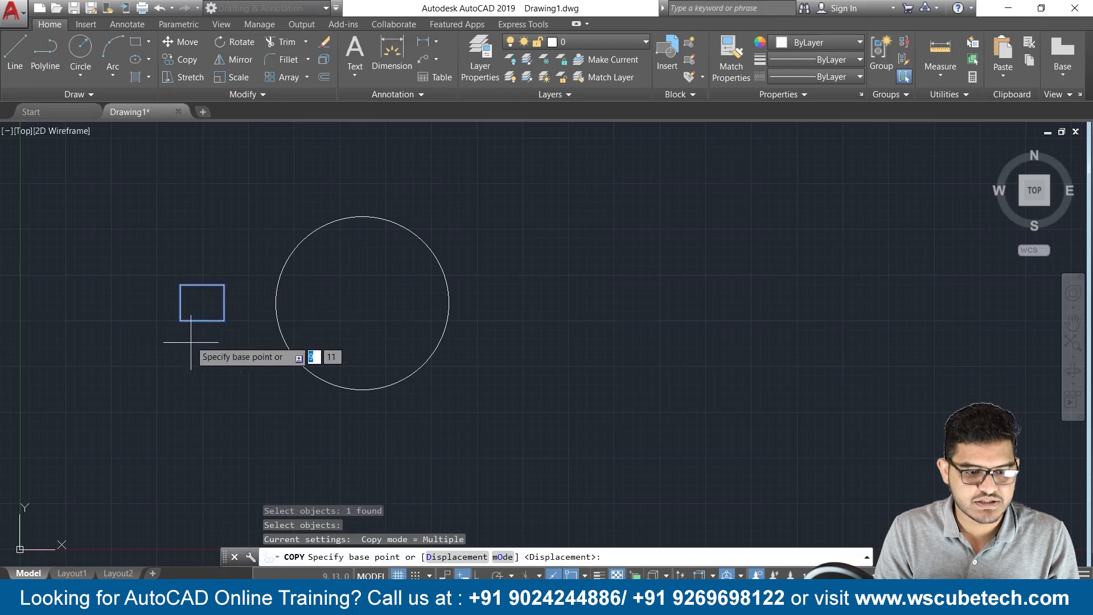
pyautogui.click(224, 320)
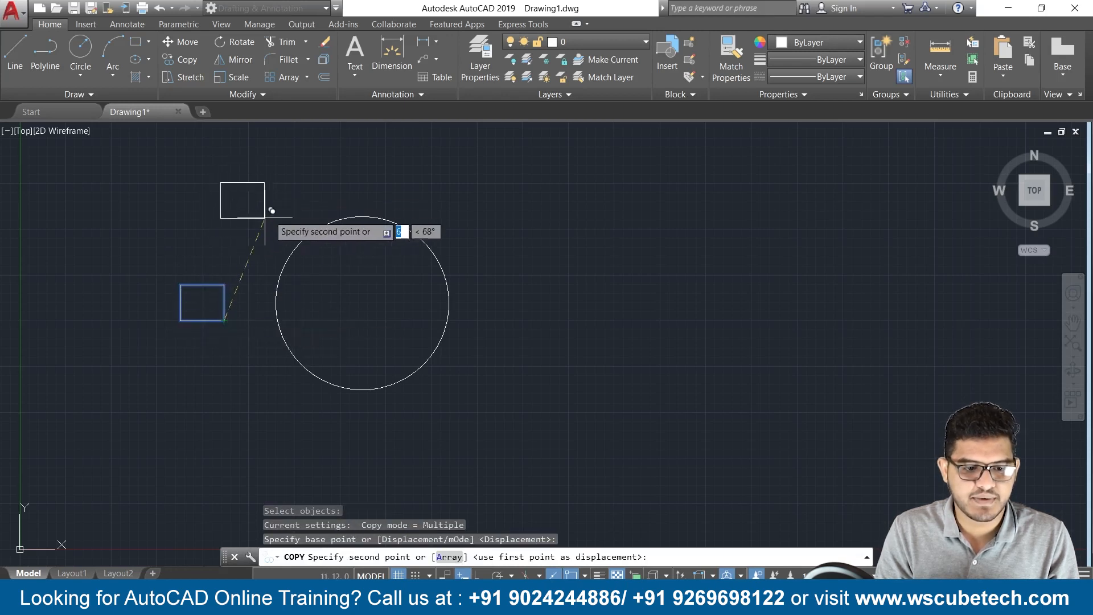
pyautogui.click(389, 172)
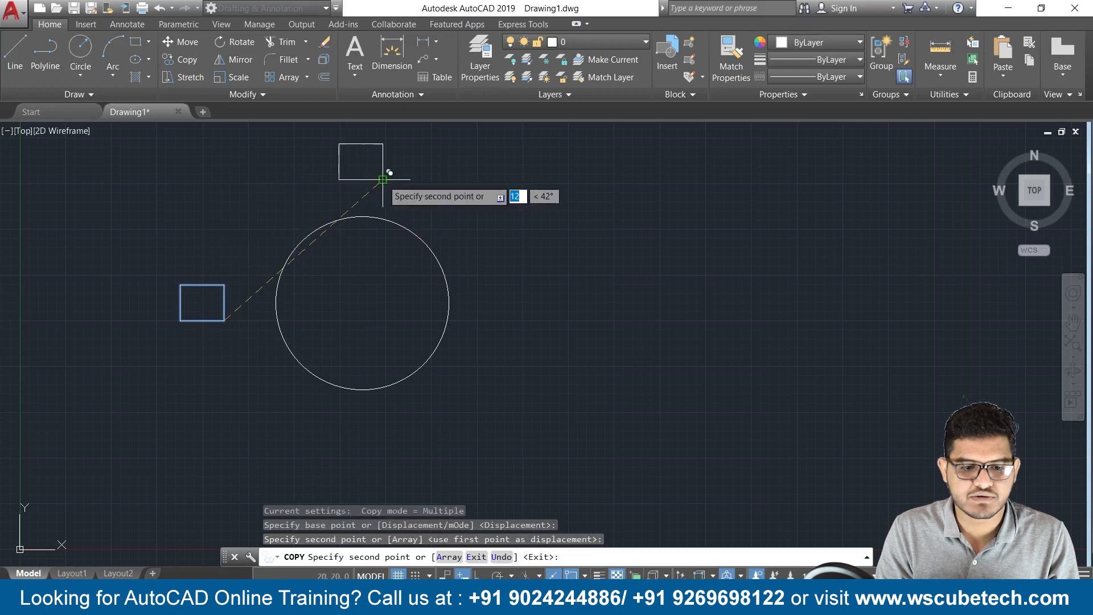
pyautogui.click(547, 320)
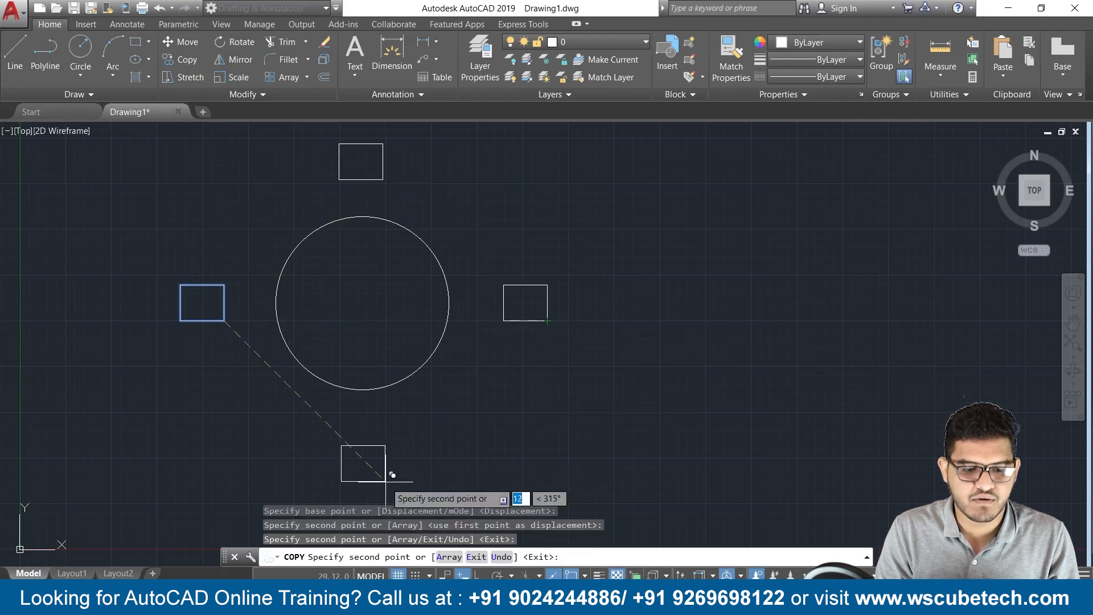
pyautogui.click(385, 469)
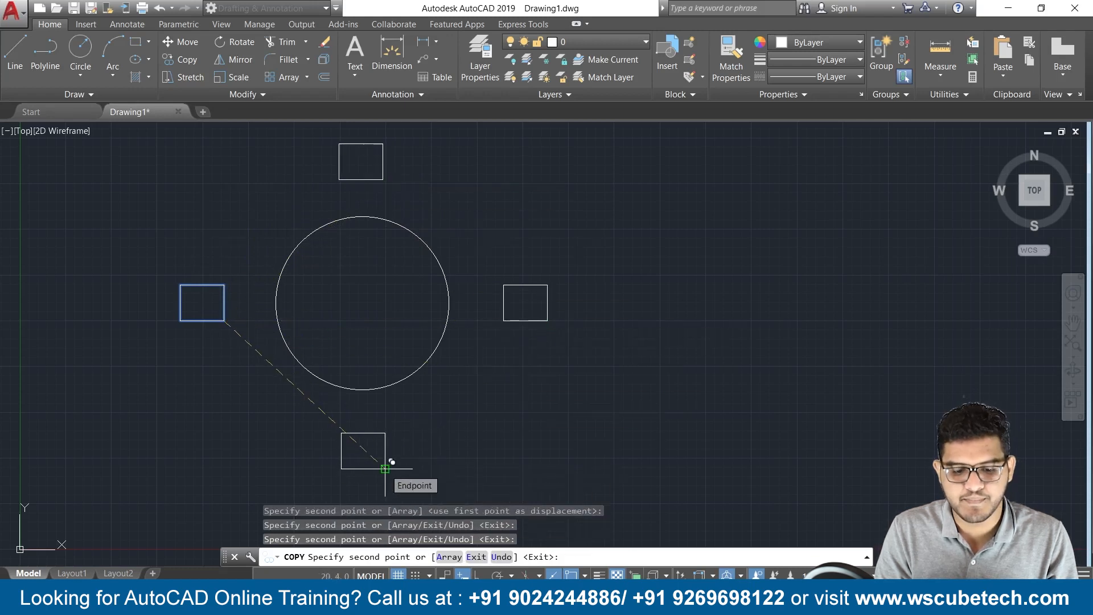
pyautogui.press('Return')
# Move the circle and all four rectangles together slightly to the left, using the circle's centre as base point
pyautogui.scroll(-2, 333, 244)
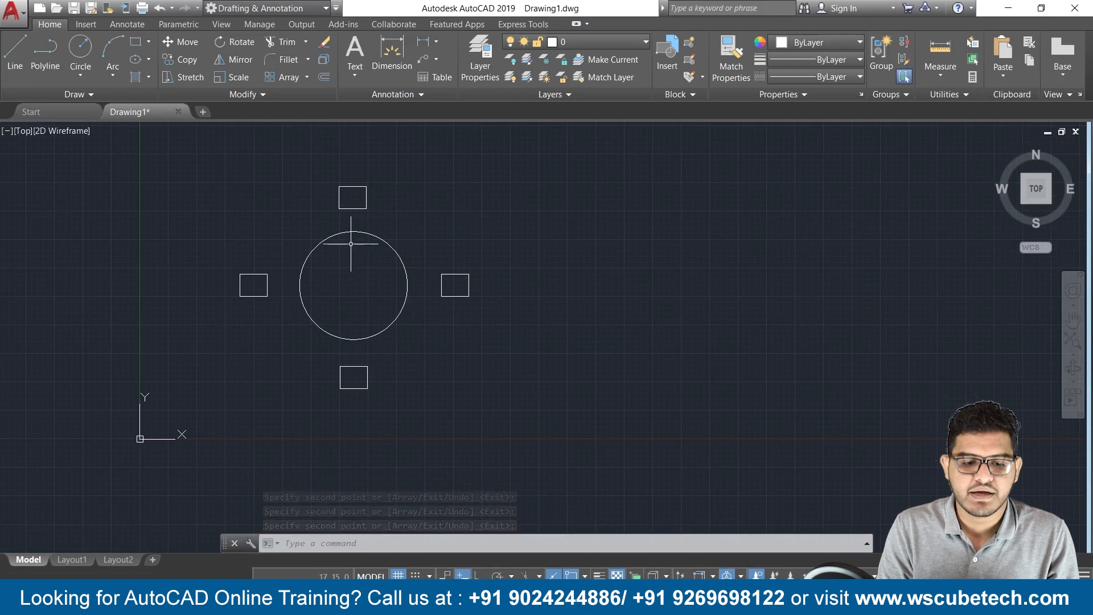
pyautogui.scroll(2, 319, 280)
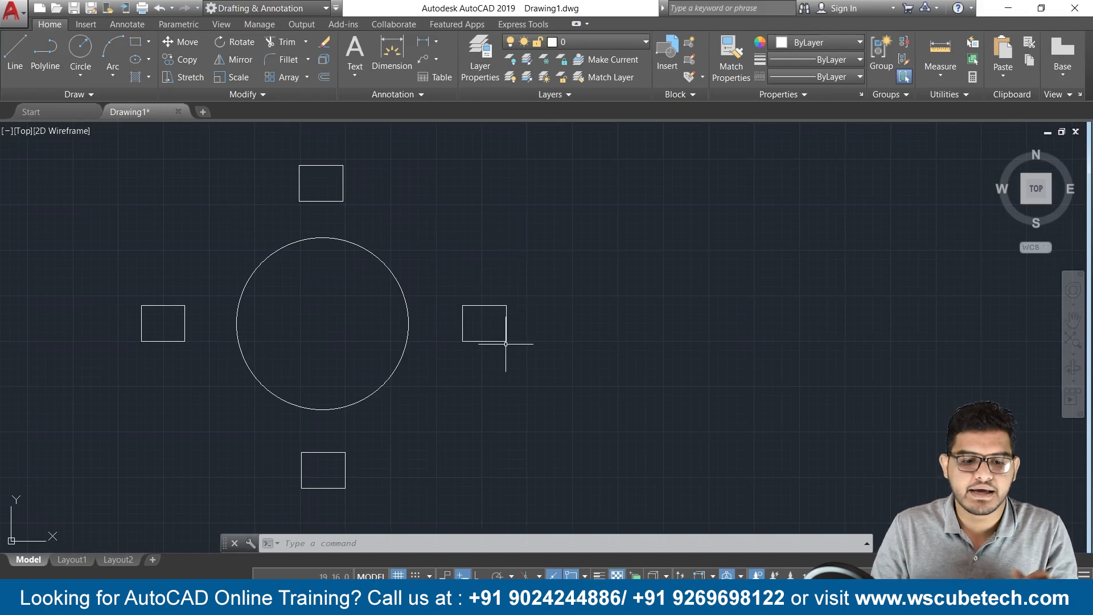
pyautogui.click(541, 173)
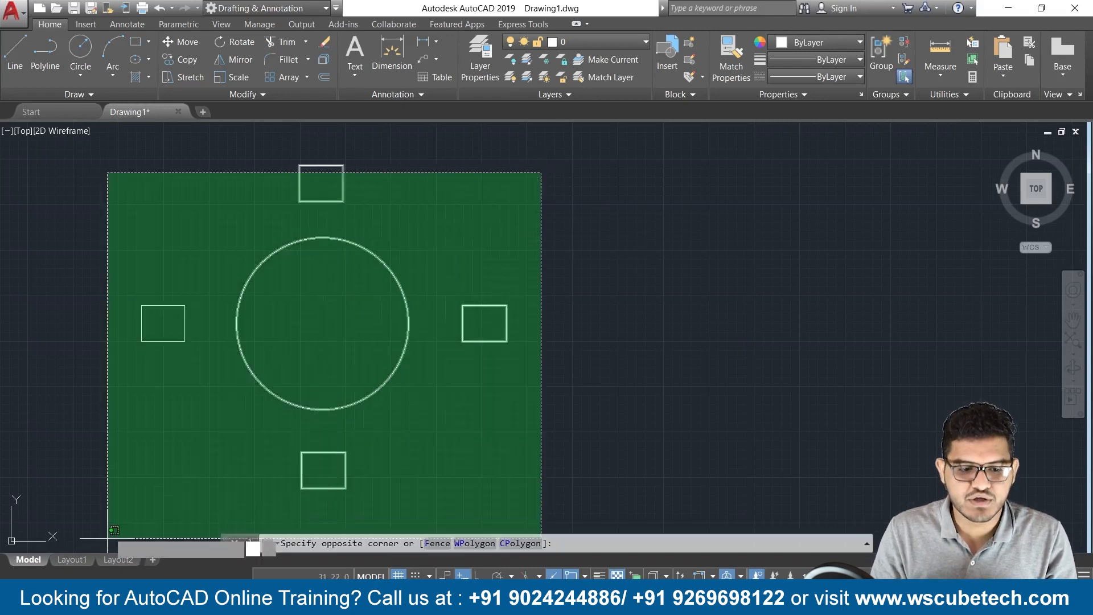
pyautogui.click(87, 486)
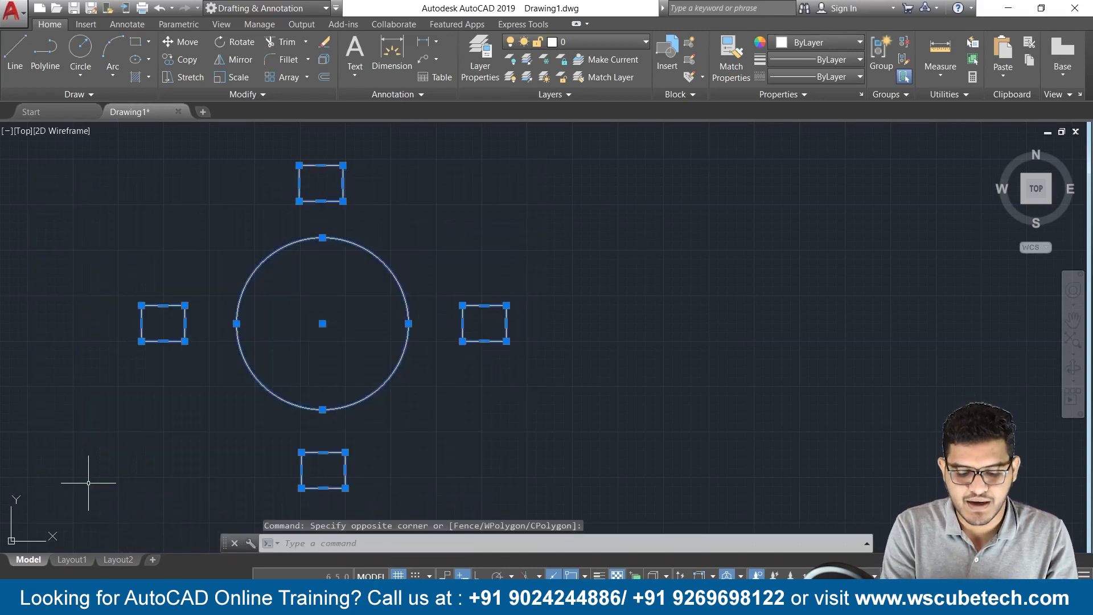
pyautogui.write('M')
pyautogui.press('Return')
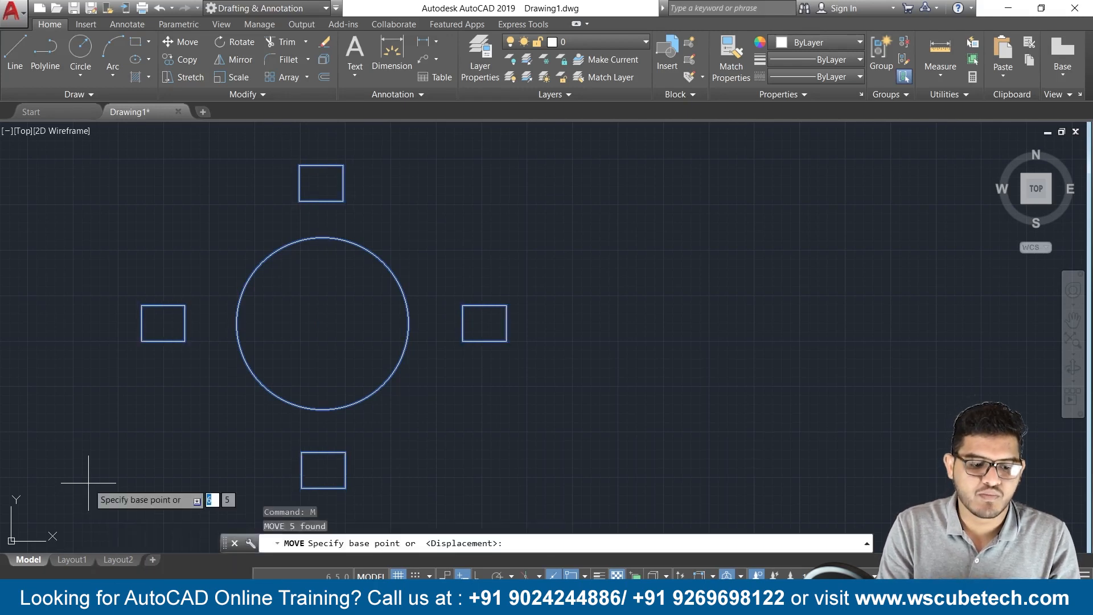
pyautogui.click(322, 323)
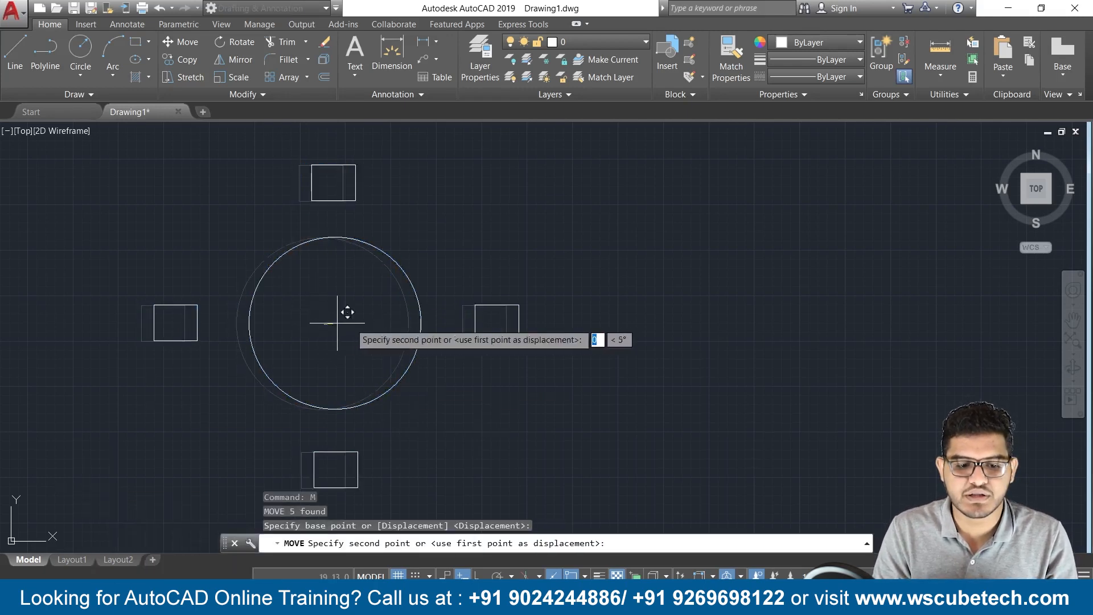
pyautogui.click(299, 326)
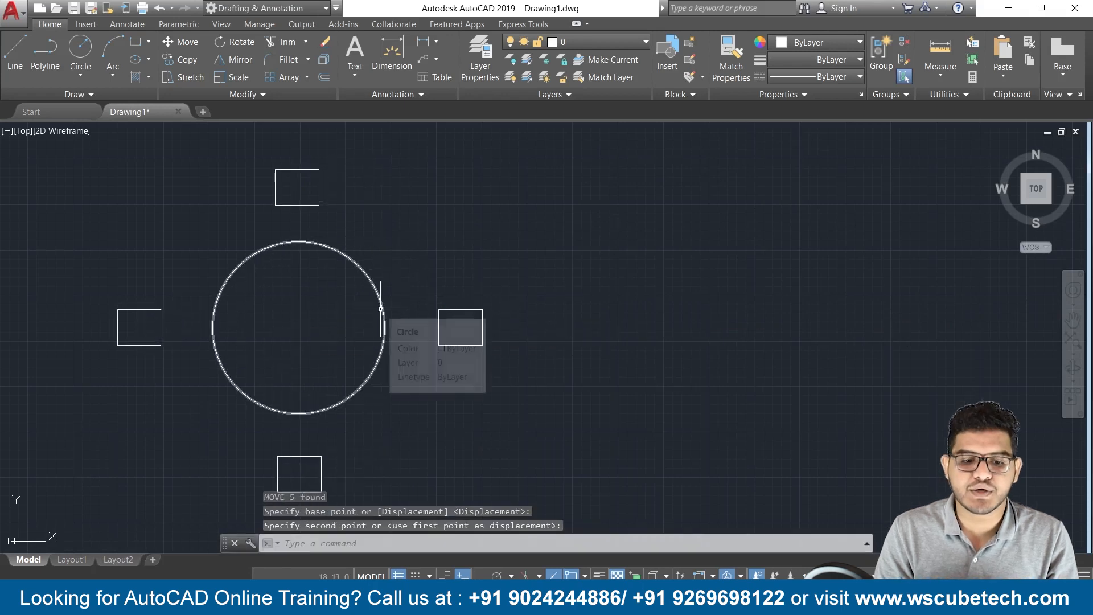
pyautogui.scroll(-2, 380, 309)
pyautogui.scroll(2, 380, 310)
pyautogui.scroll(-2, 398, 469)
pyautogui.moveTo(398, 469)
pyautogui.mouseDown(button='middle')
pyautogui.moveTo(394, 390)
pyautogui.moveTo(392, 415)
pyautogui.mouseUp(button='middle')
pyautogui.scroll(2, 394, 390)
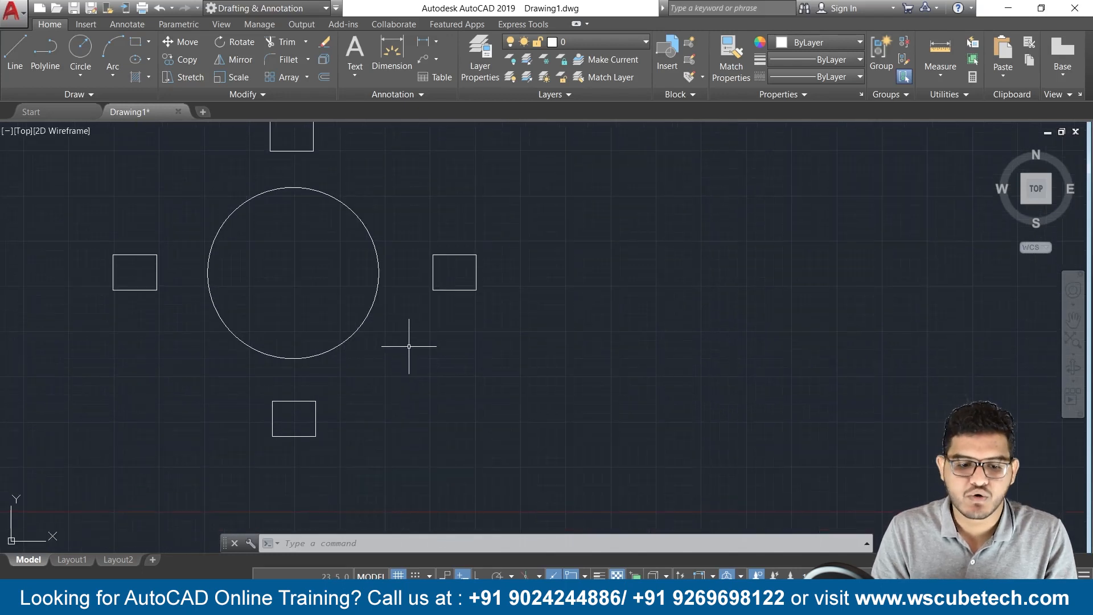
pyautogui.scroll(-2, 405, 349)
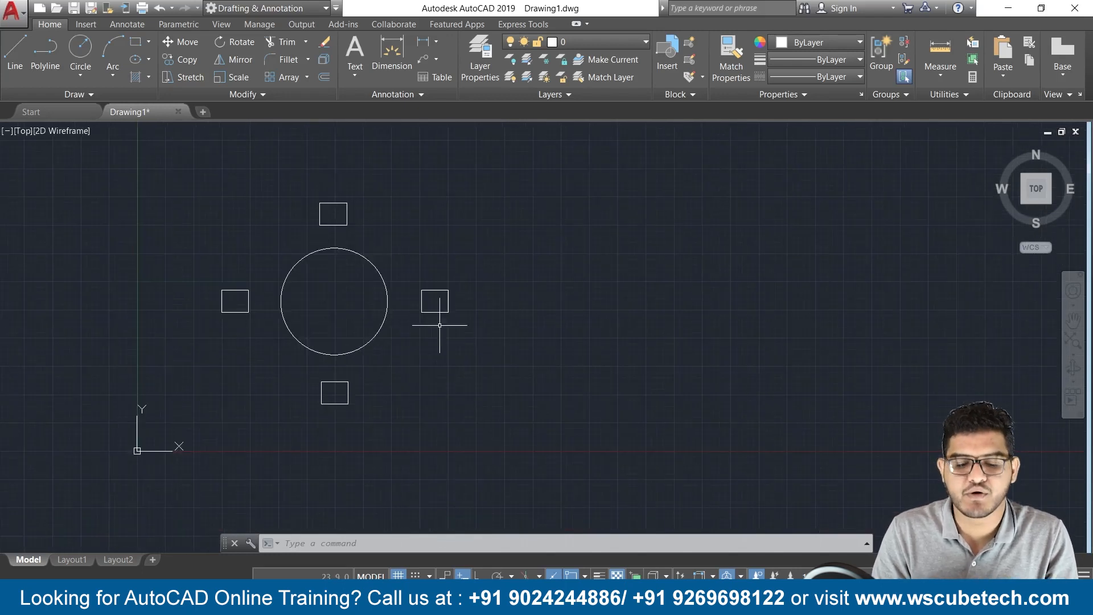
pyautogui.scroll(1, 409, 277)
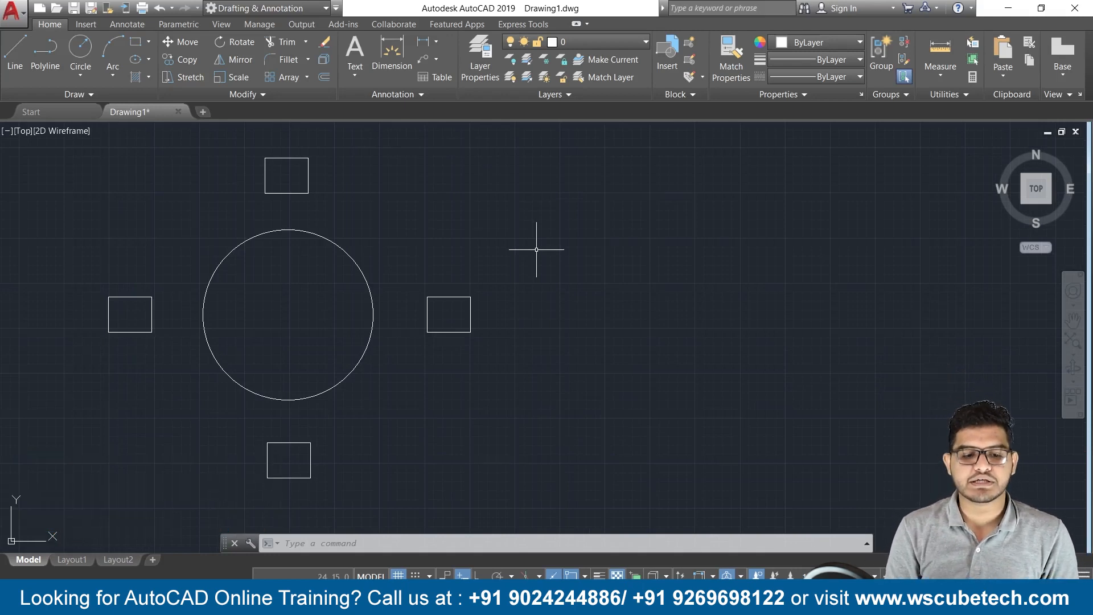
# Try stretching the rectangle right of the circle by its grip while all five ungrouped objects are selected
pyautogui.click(570, 146)
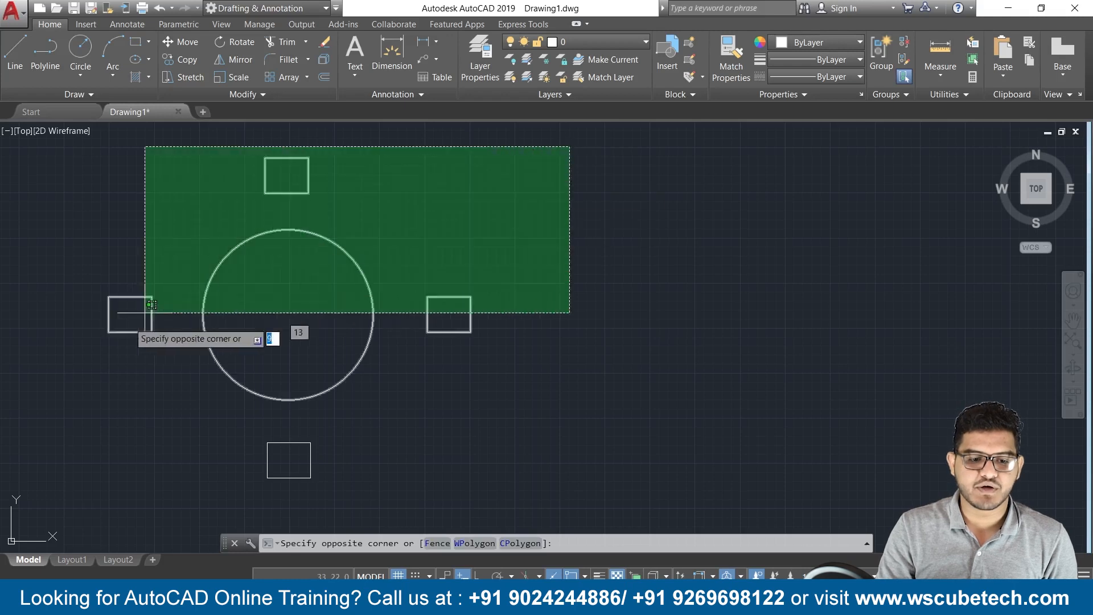
pyautogui.click(42, 533)
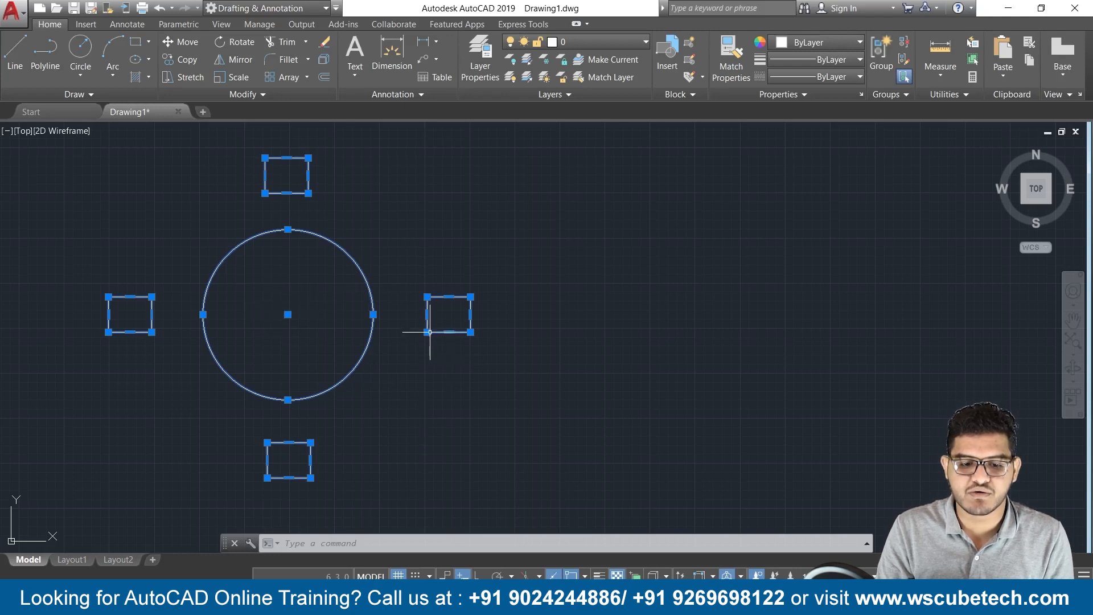
pyautogui.click(427, 314)
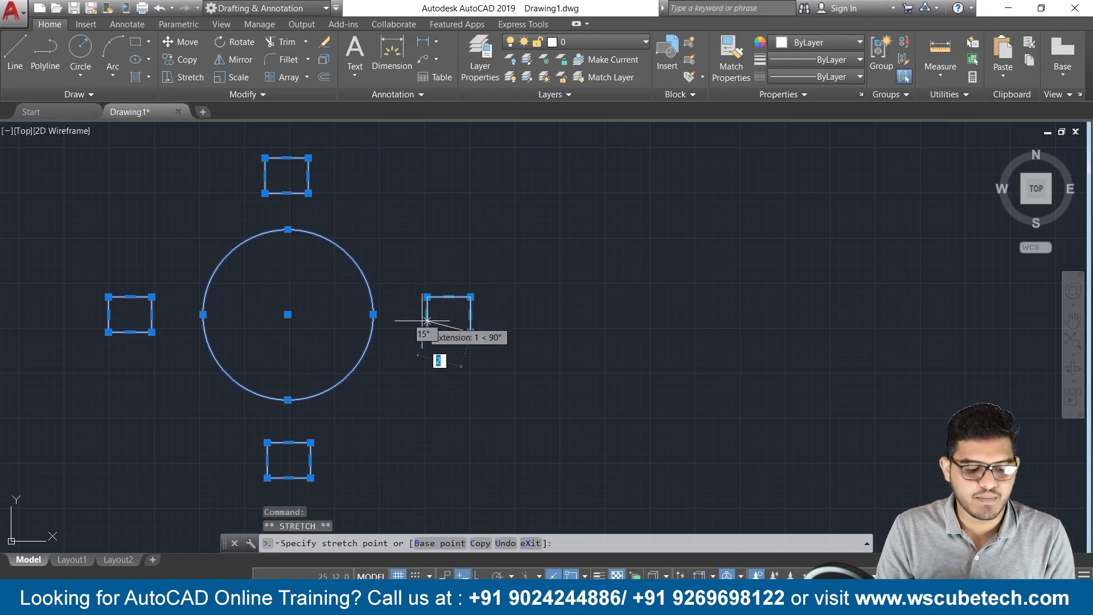
pyautogui.press('Escape')
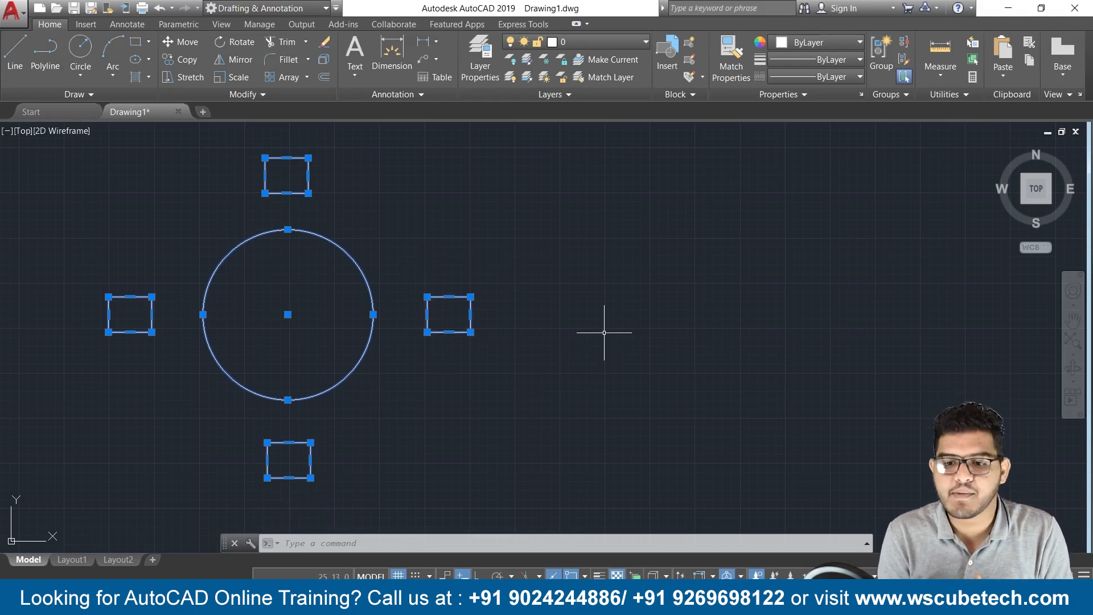
pyautogui.press('Escape')
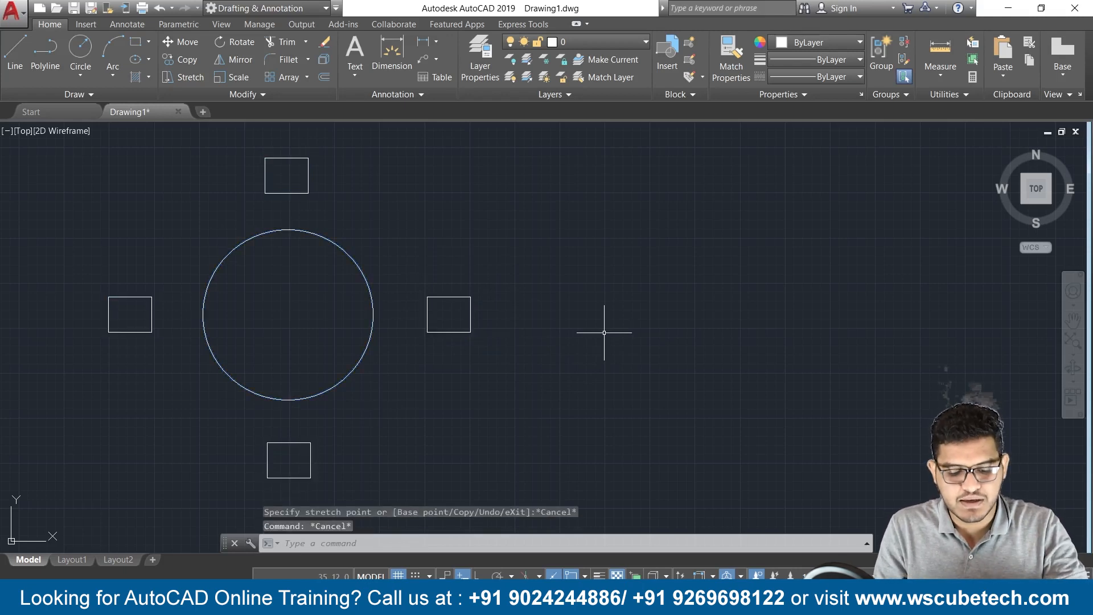
# Group the circle and the four surrounding rectangles into one unnamed group
pyautogui.write('G')
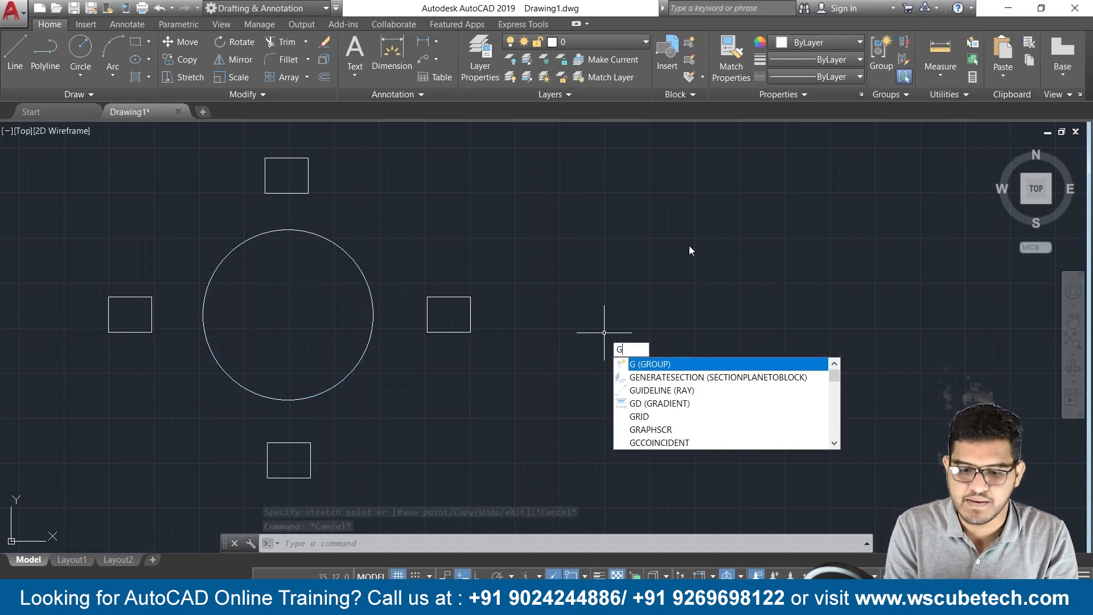
pyautogui.press('Return')
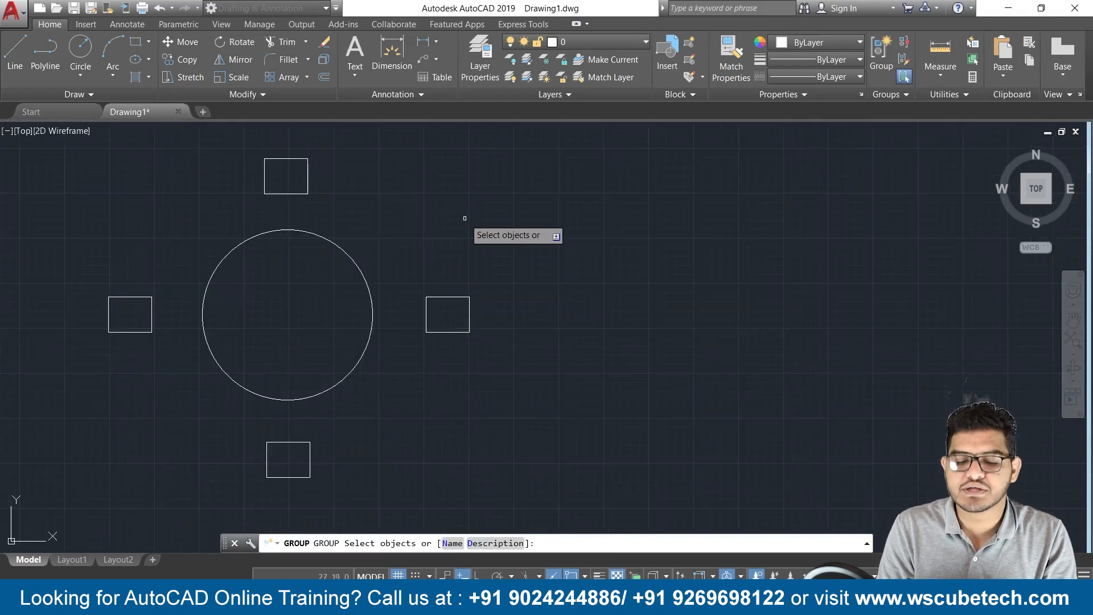
pyautogui.click(499, 160)
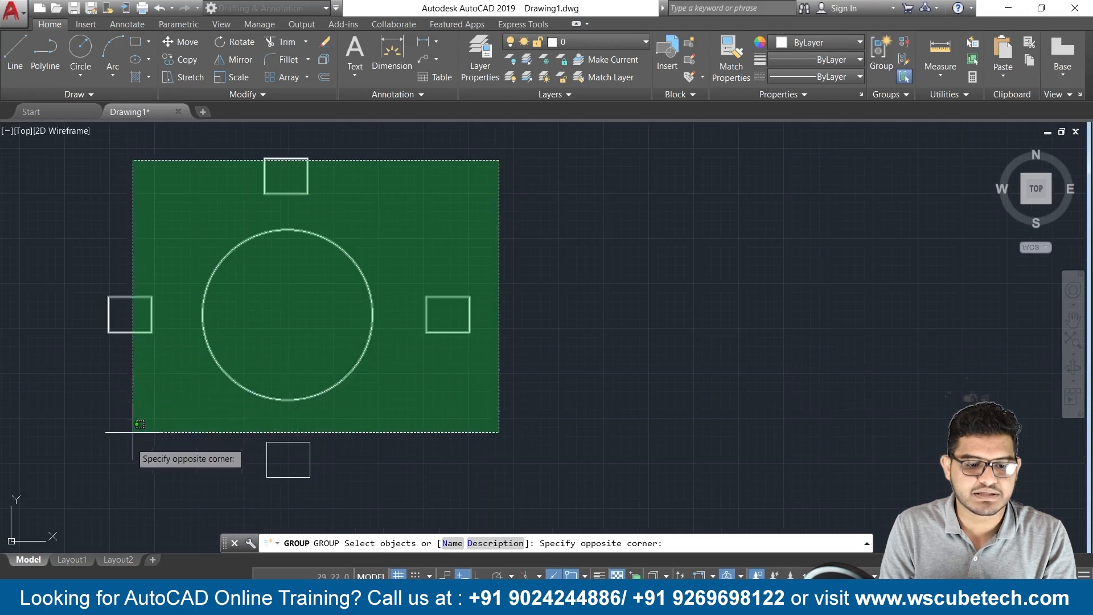
pyautogui.click(97, 501)
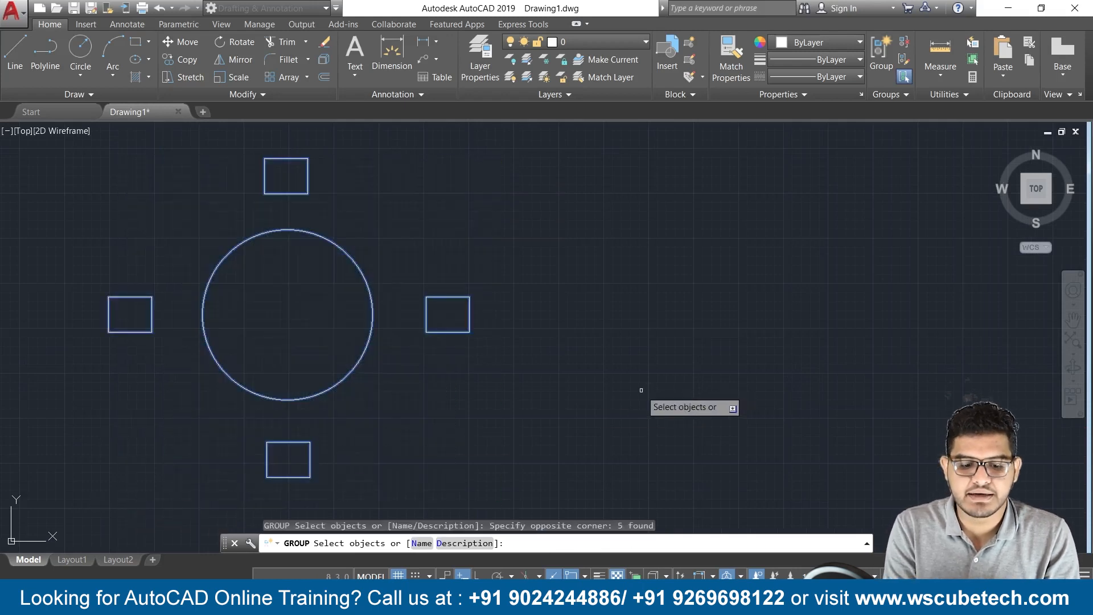
pyautogui.press('Return')
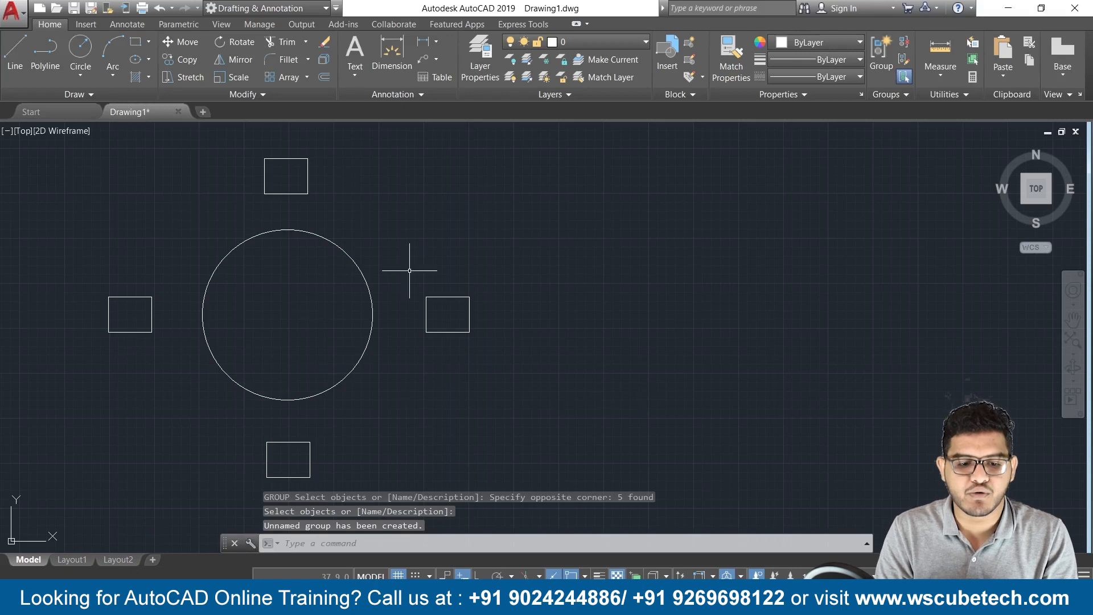
# Move the whole group by its central grip to the empty area on the right of its original place
pyautogui.click(372, 300)
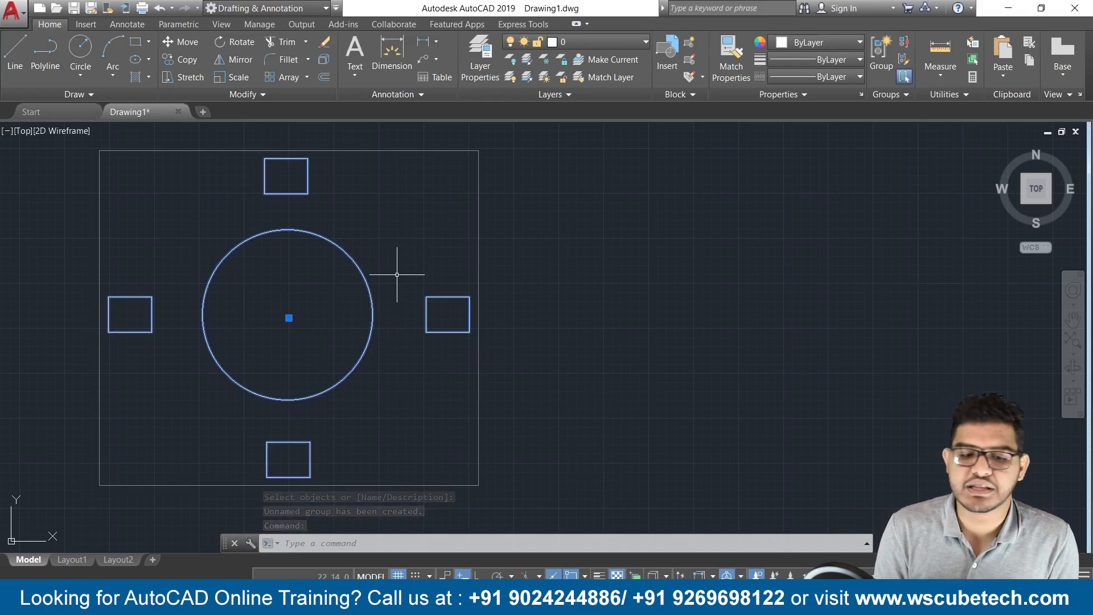
pyautogui.click(288, 318)
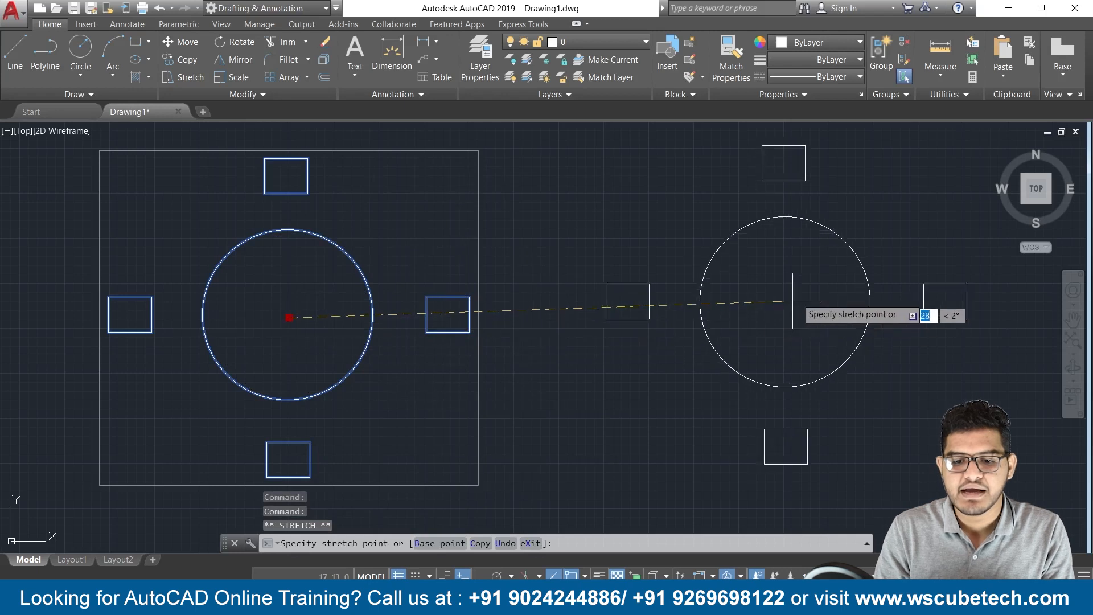
pyautogui.click(812, 282)
pyautogui.scroll(-5, 803, 340)
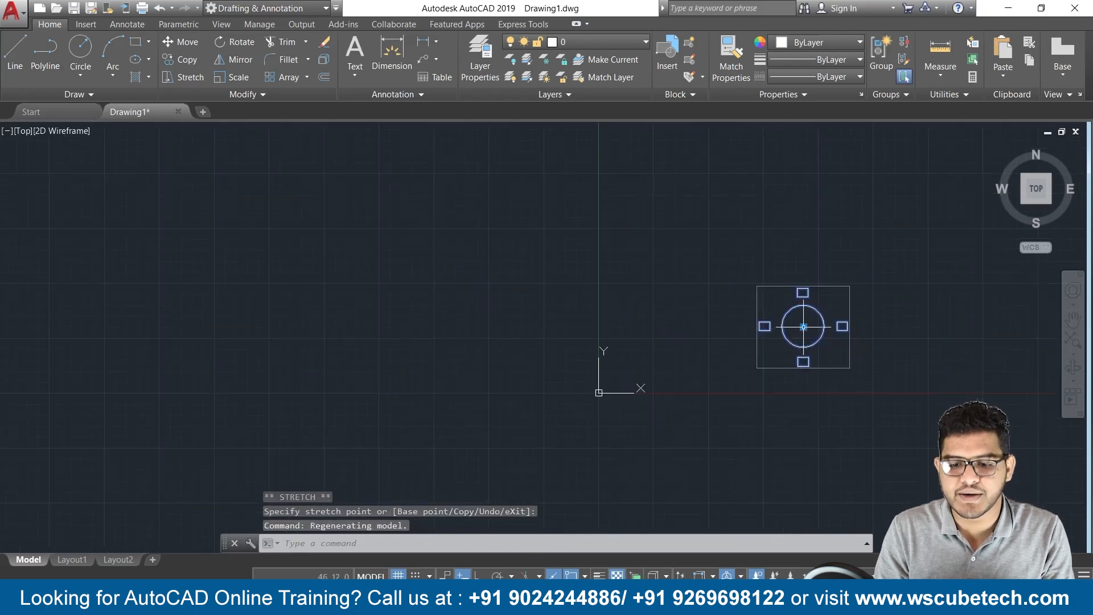
# Move the whole group by its central grip to the empty area far left of the Y axis
pyautogui.click(803, 327)
pyautogui.click(82, 251)
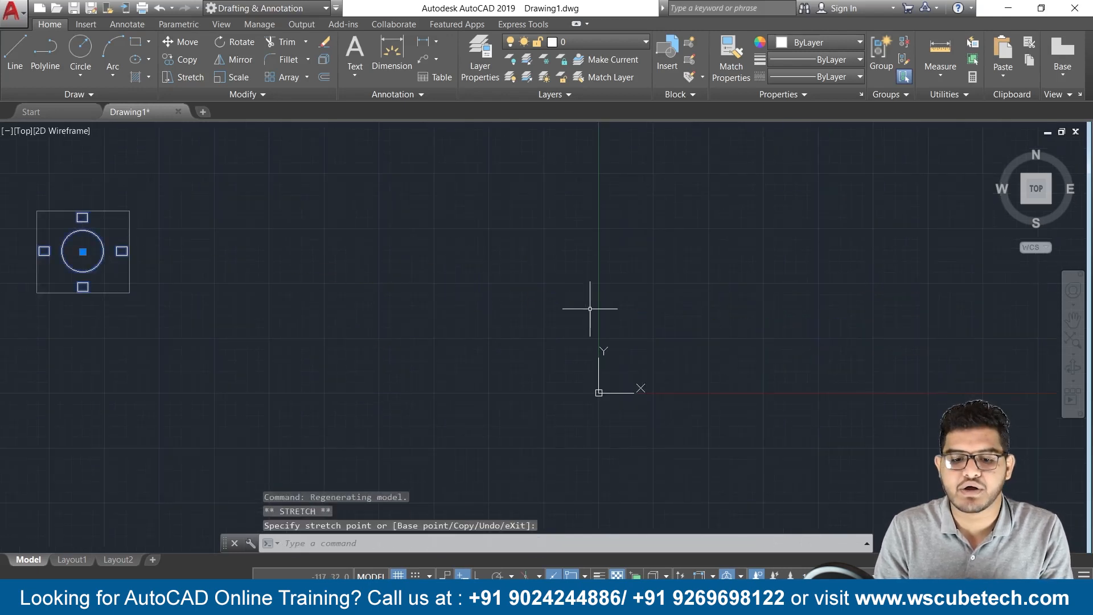
pyautogui.scroll(3, 590, 376)
pyautogui.scroll(-3, 583, 374)
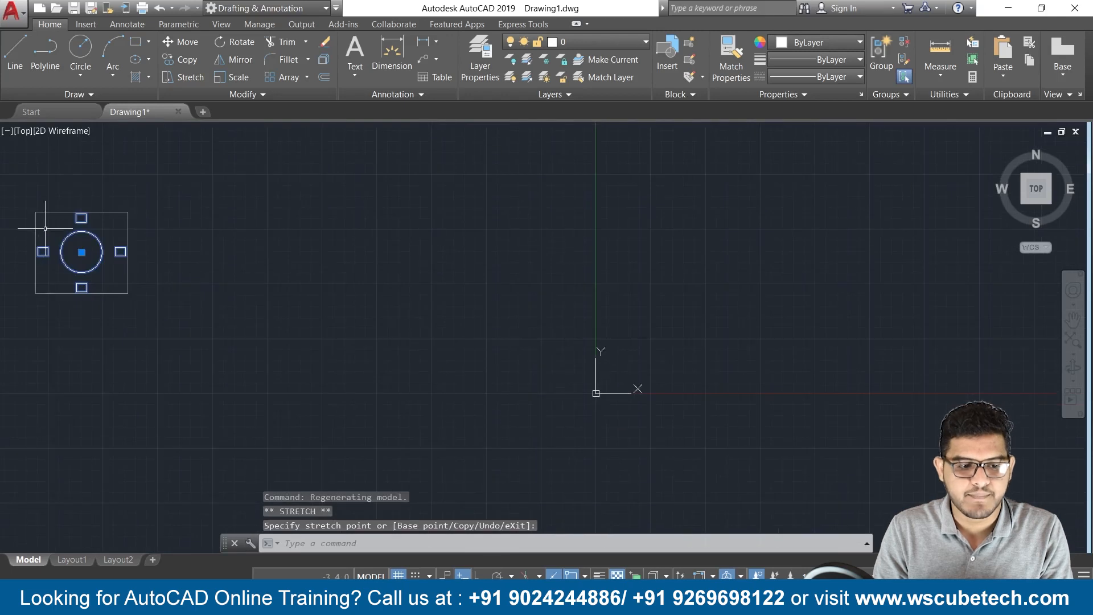
# Move the group by its central grip about 147 units at about 3°, to the right of the Y axis, and deselect it
pyautogui.click(82, 252)
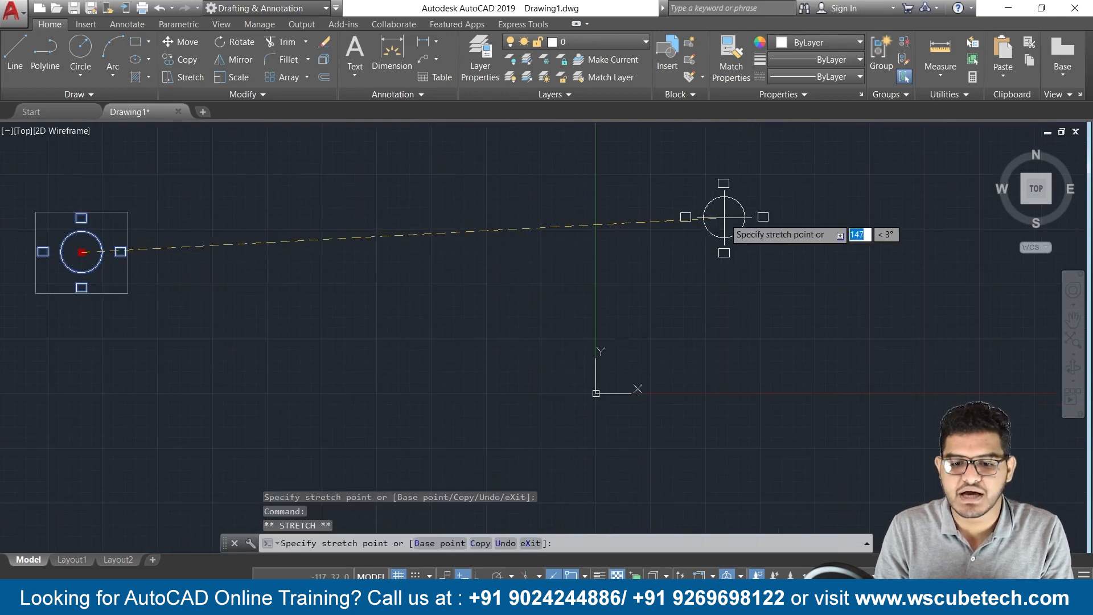
pyautogui.click(724, 217)
pyautogui.moveTo(693, 317); pyautogui.dragTo(261, 383, button='middle')
pyautogui.scroll(3, 353, 349)
pyautogui.scroll(-2, 353, 349)
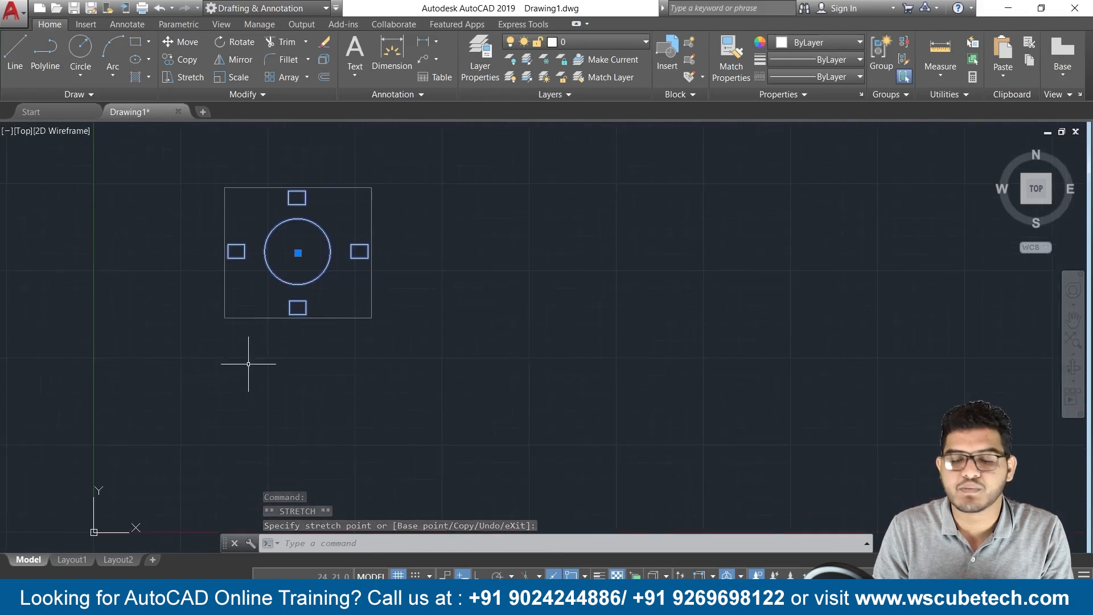
pyautogui.moveTo(304, 346); pyautogui.dragTo(219, 365, button='middle')
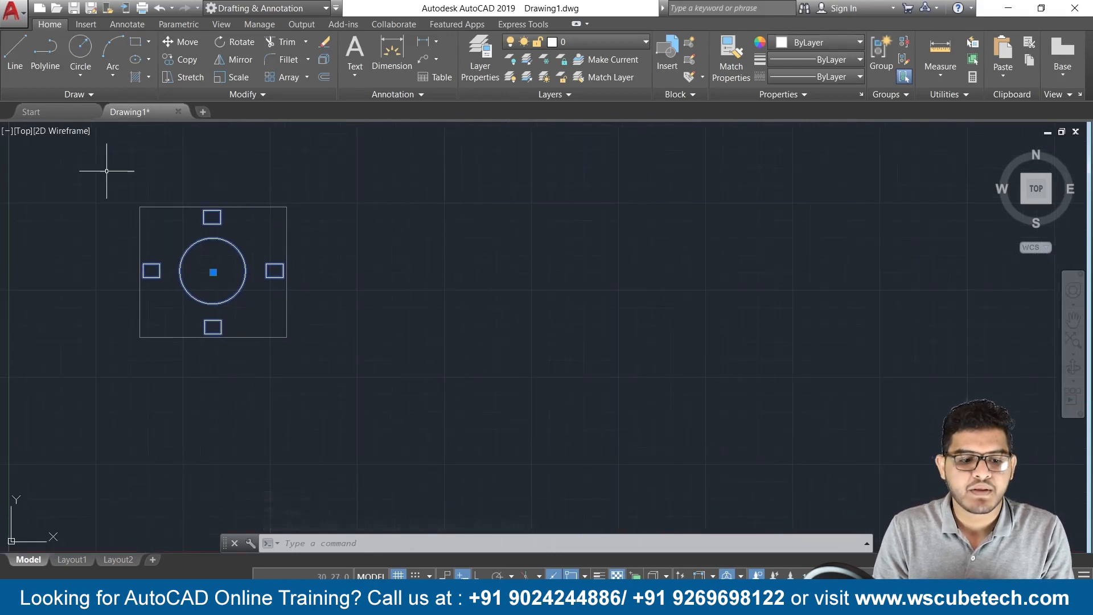
pyautogui.press('Escape')
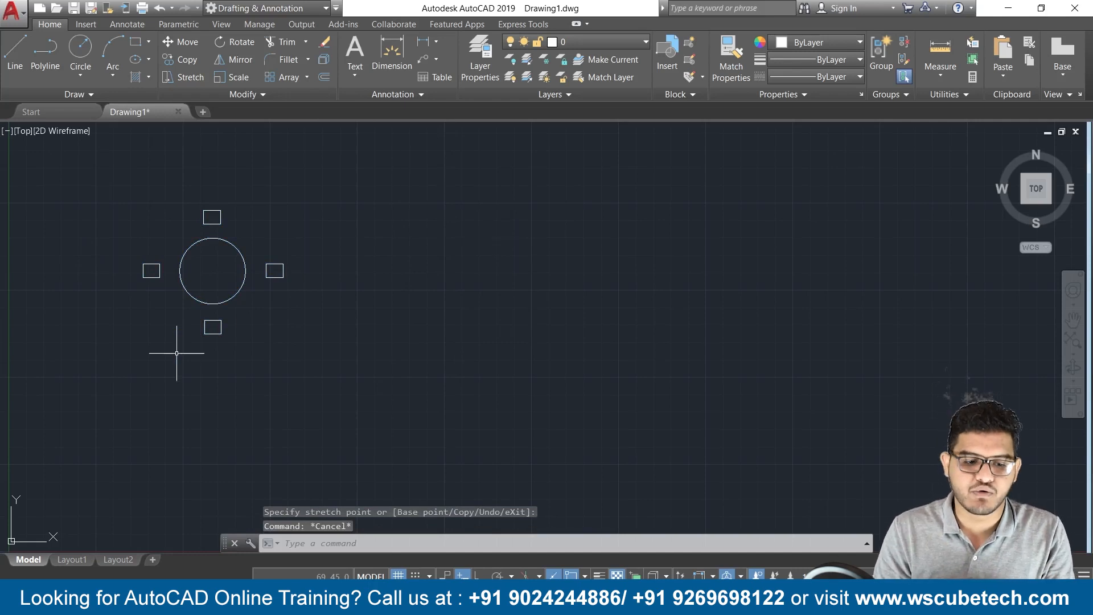
# Select the group of the circle and four rectangles and ungroup it
pyautogui.moveTo(176, 353); pyautogui.dragTo(412, 423, button='middle')
pyautogui.scroll(2, 476, 386)
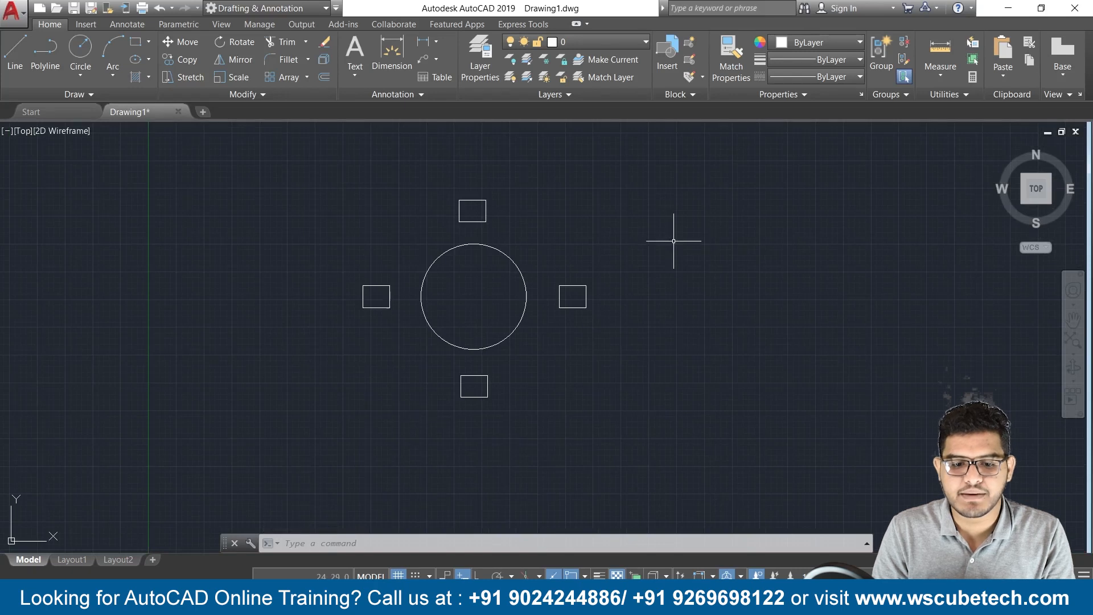
pyautogui.click(446, 292)
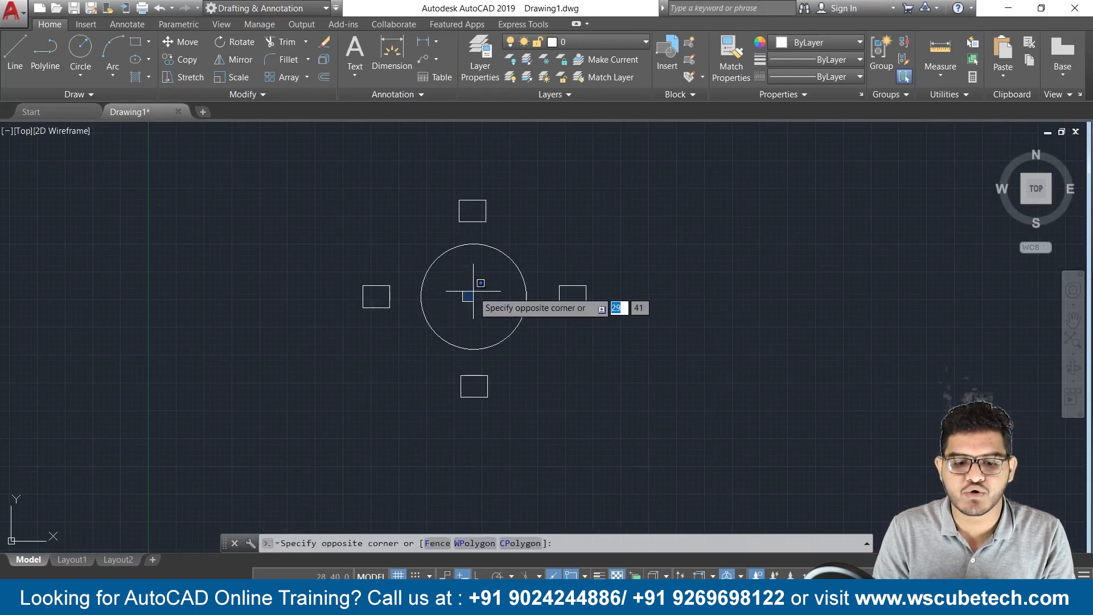
pyautogui.click(512, 251)
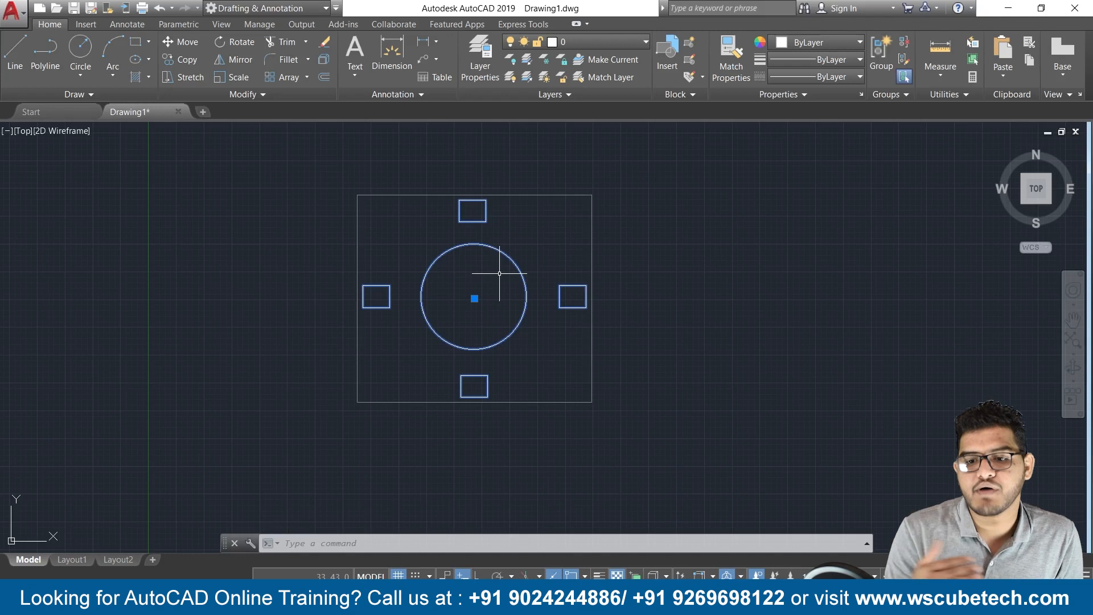
pyautogui.click(903, 43)
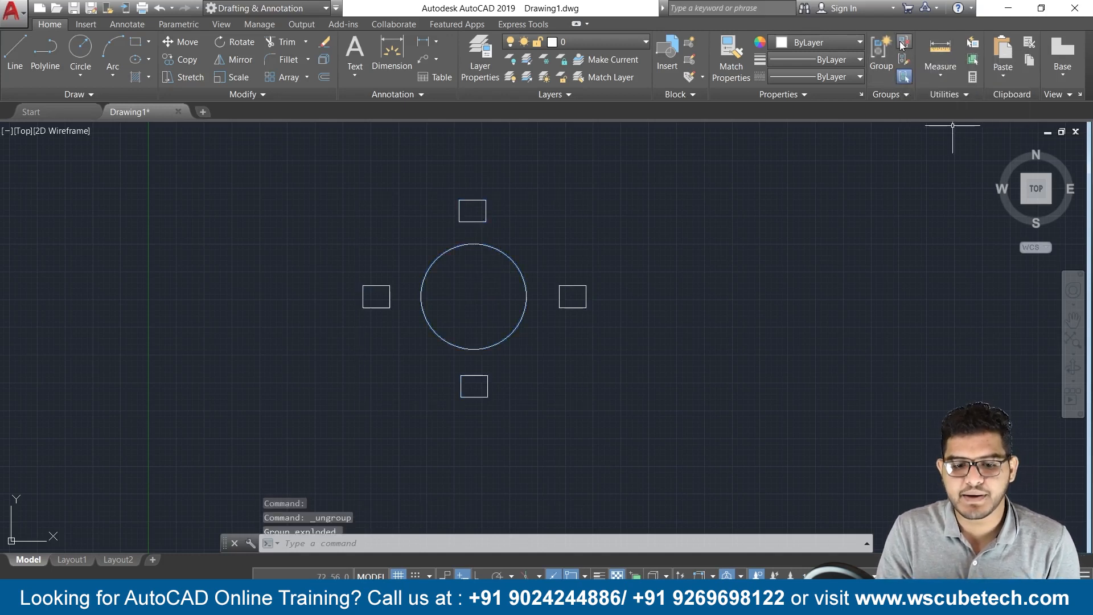
# Select the circle and the rectangle above it individually to check the ungrouping, and clear the selection
pyautogui.click(495, 248)
pyautogui.click(486, 206)
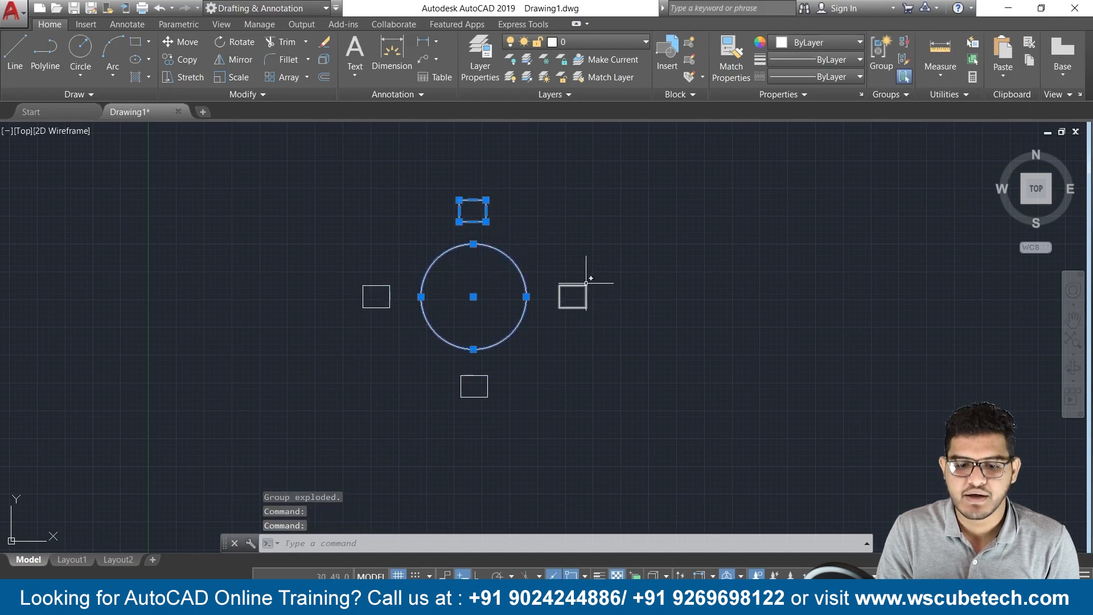
pyautogui.click(590, 280)
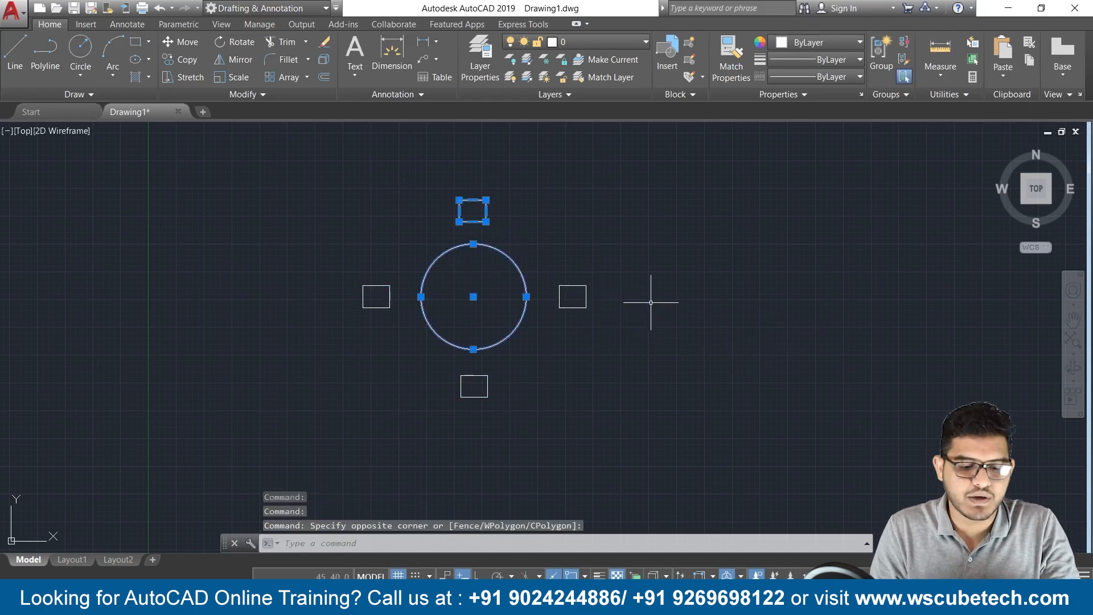
pyautogui.press('Escape')
# Group the circle and all four rectangles again as an unnamed group, and check it by selecting the circle
pyautogui.click(617, 163)
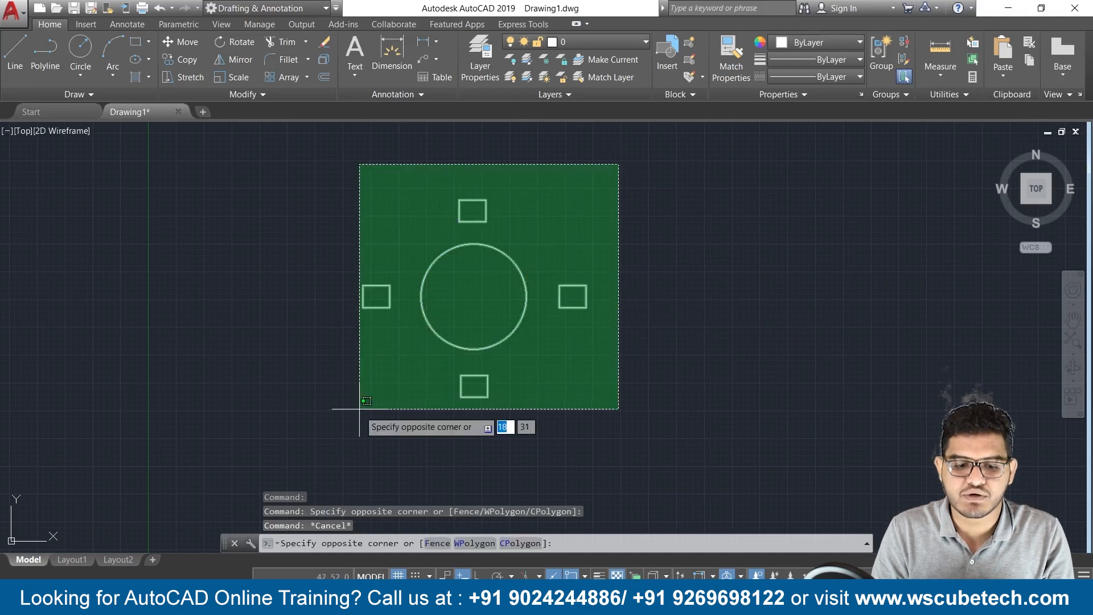
pyautogui.click(376, 401)
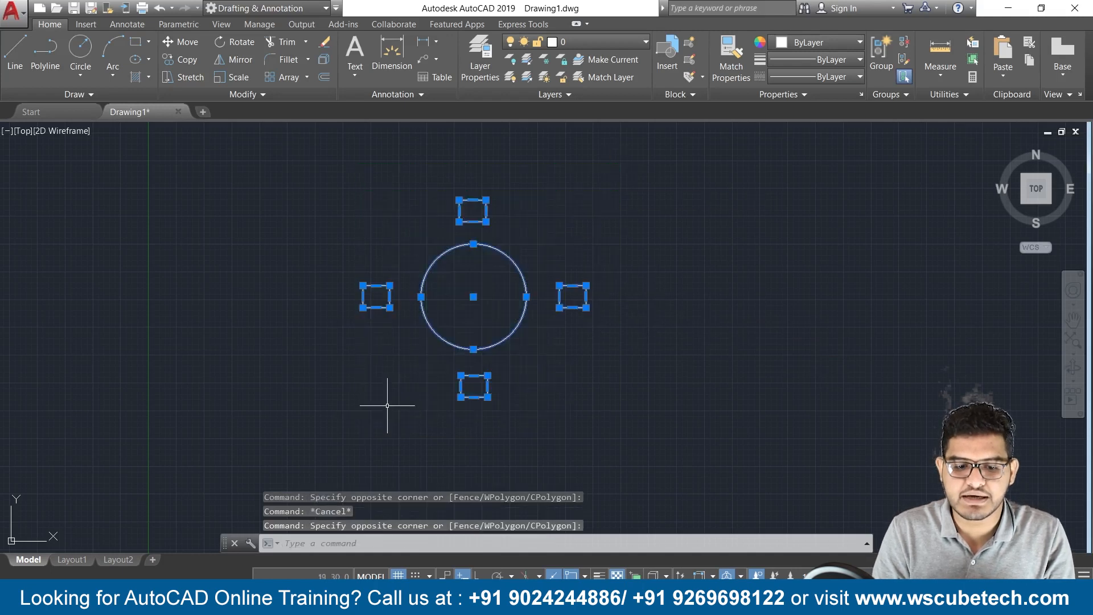
pyautogui.click(877, 54)
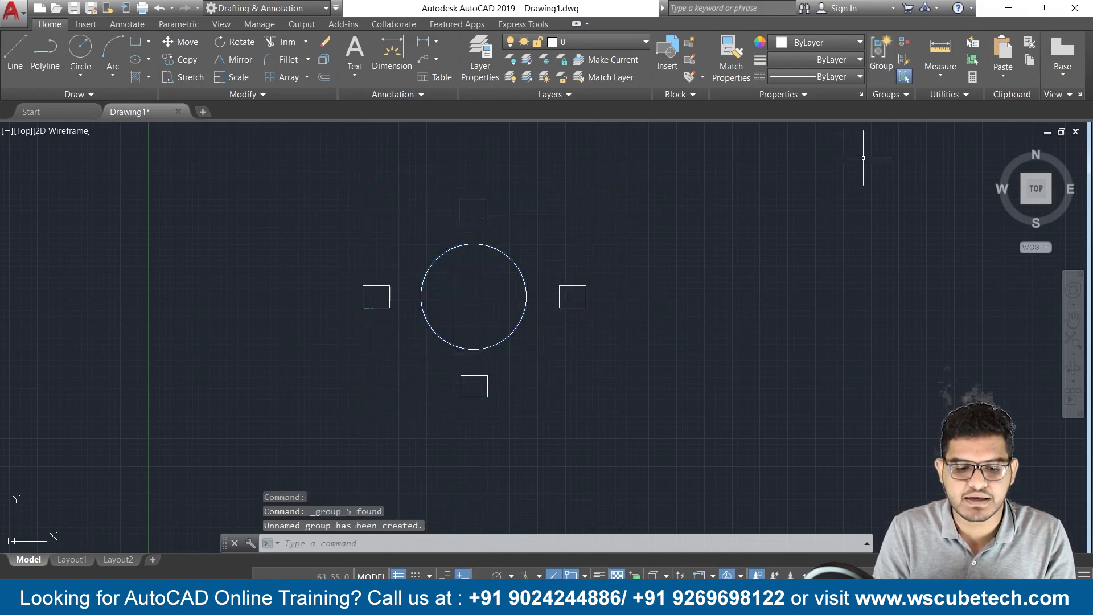
pyautogui.click(526, 286)
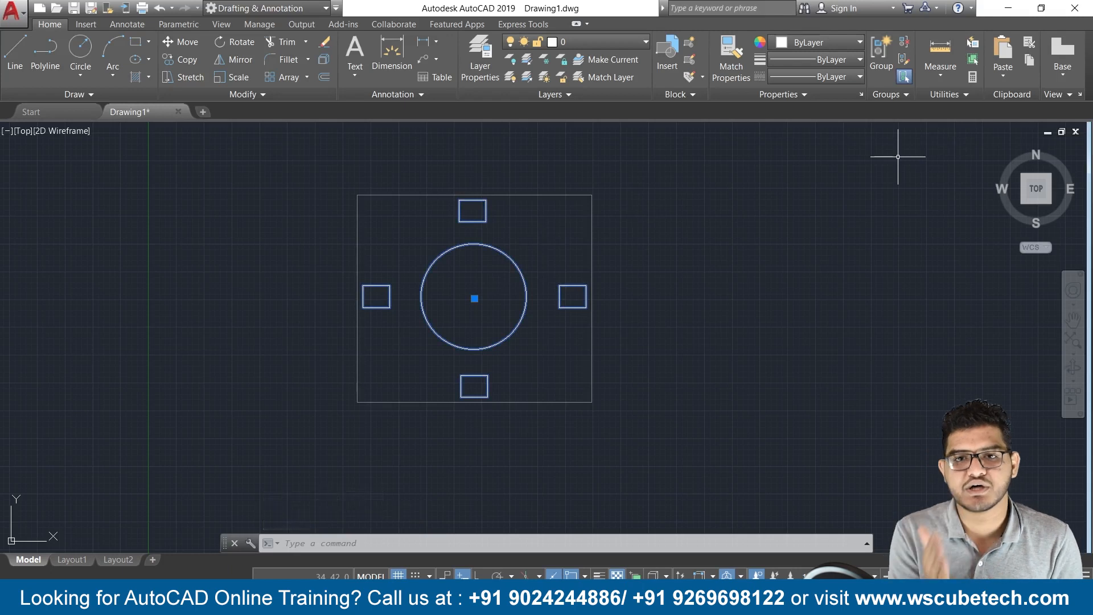
pyautogui.press('Escape')
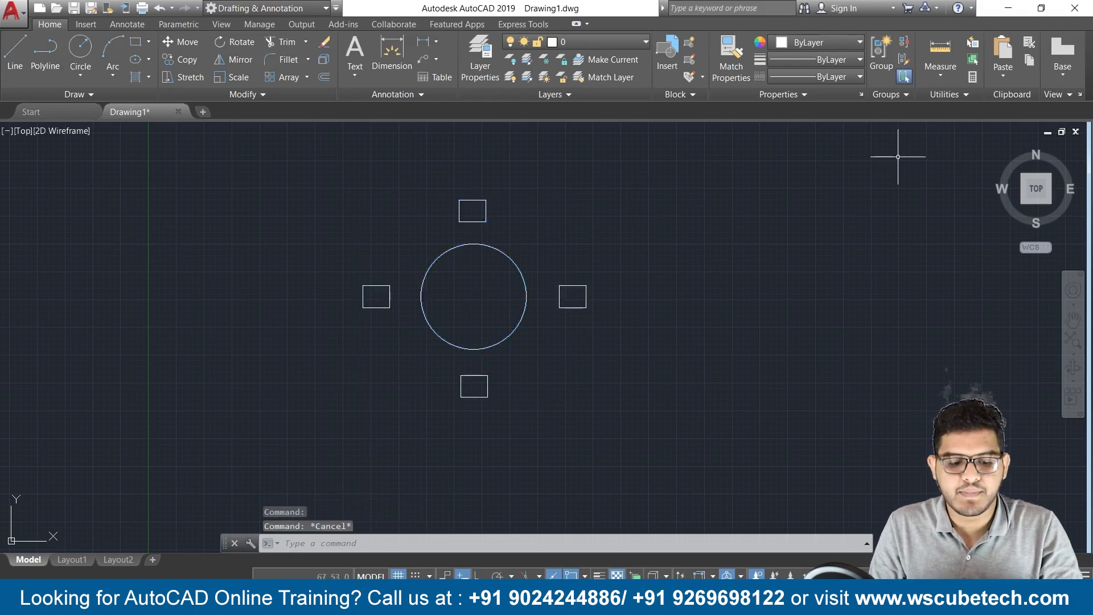
# Start Ungroup with nothing selected, explode the unnamed group, and check the circle and the rectangle above it separately
pyautogui.click(903, 43)
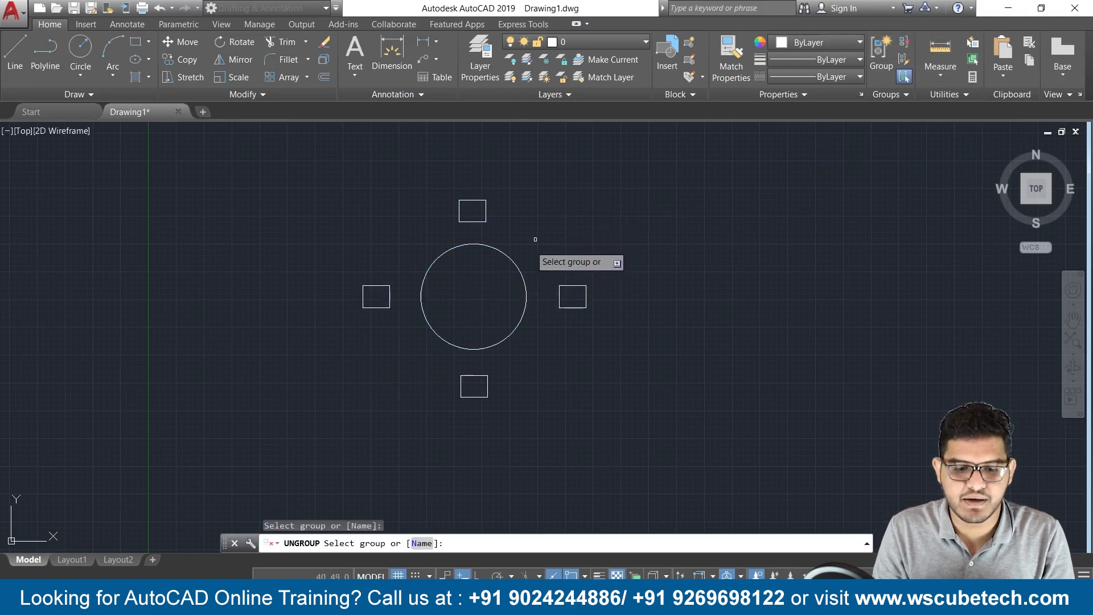
pyautogui.click(520, 268)
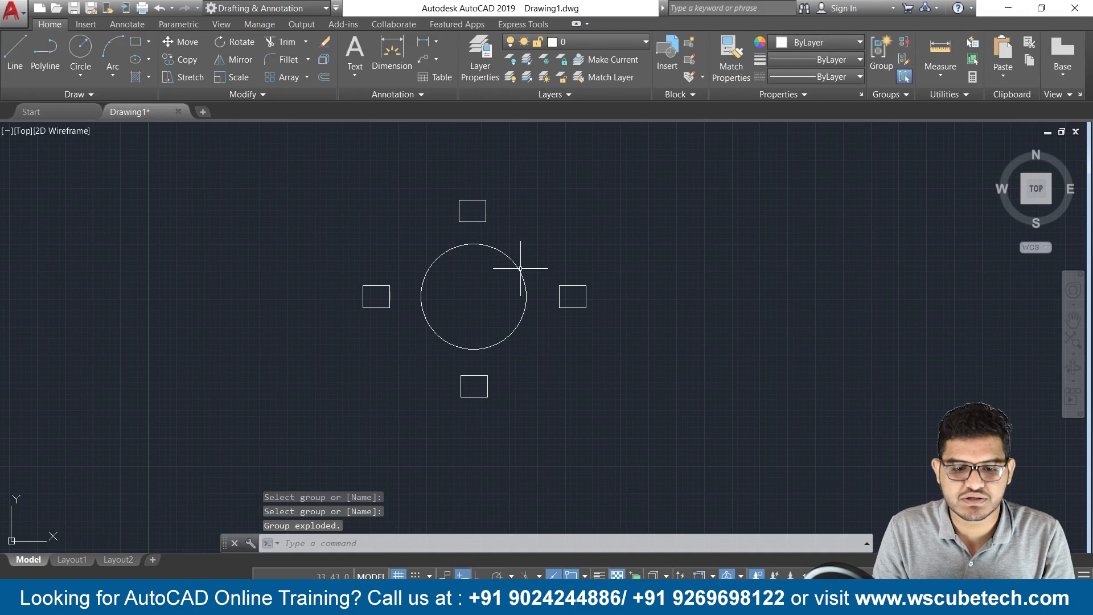
pyautogui.click(520, 268)
pyautogui.click(486, 209)
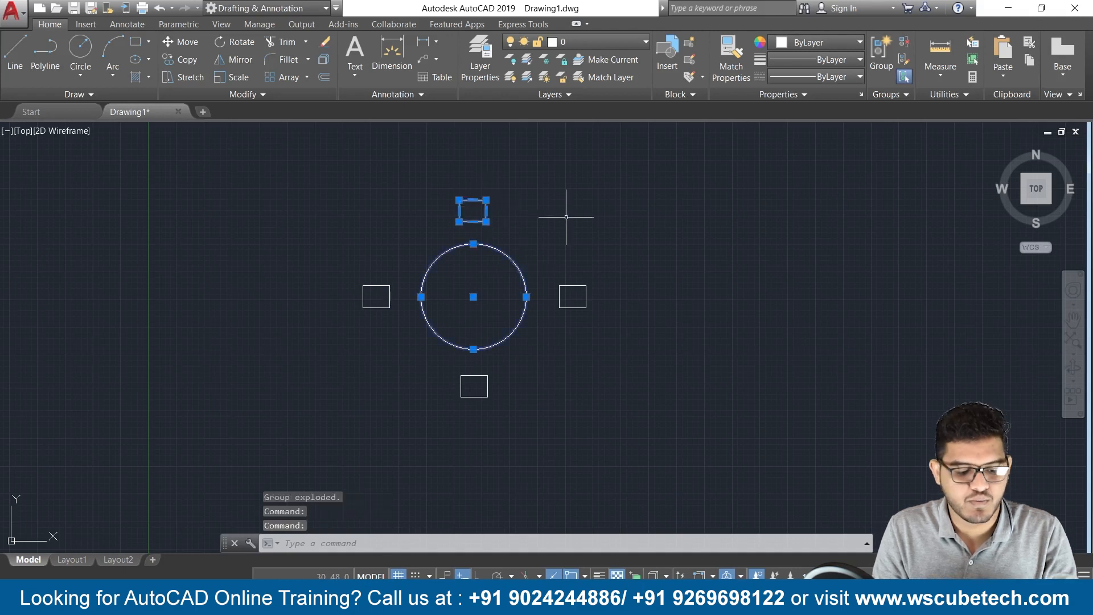
pyautogui.press('Escape')
# Create a group named "auto" from the circle and all four rectangles, and check it by selecting the circle
pyautogui.write('g')
pyautogui.press('Return')
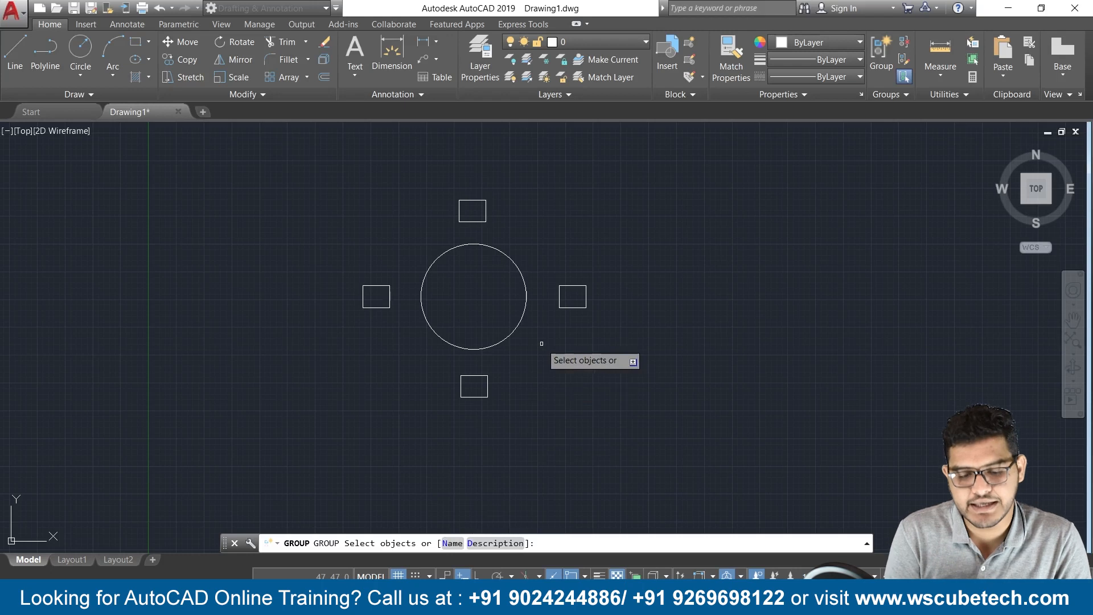
pyautogui.click(452, 543)
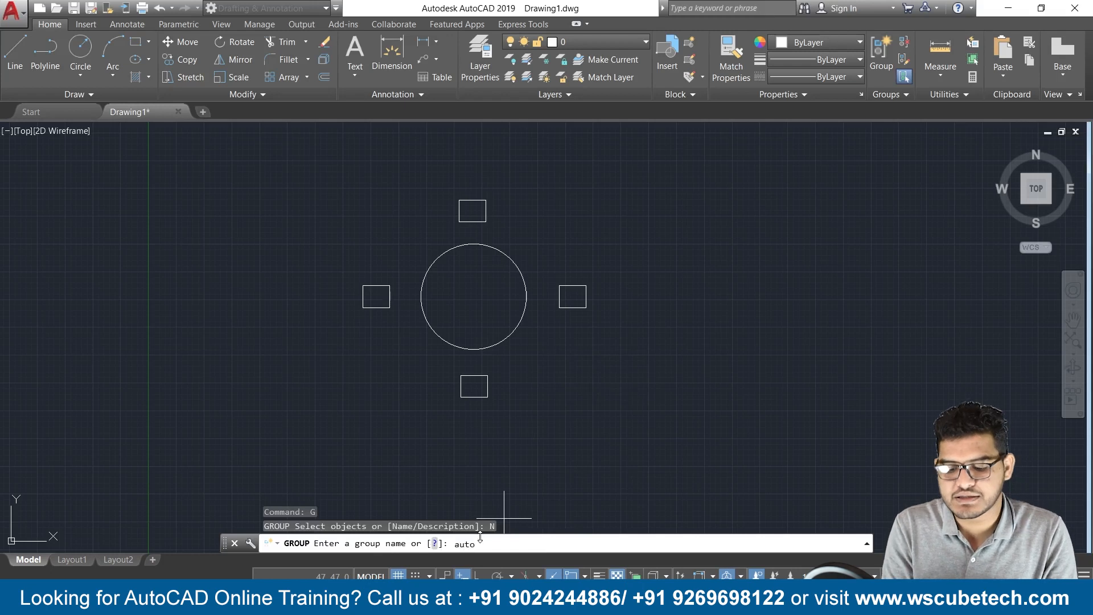
pyautogui.write('auto')
pyautogui.press('Return')
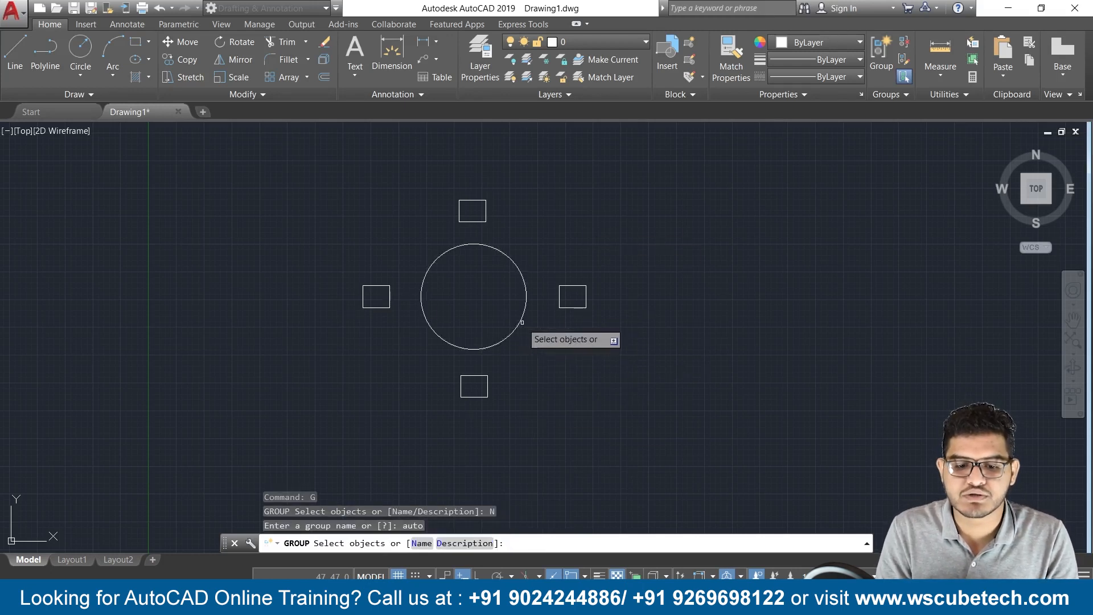
pyautogui.click(576, 188)
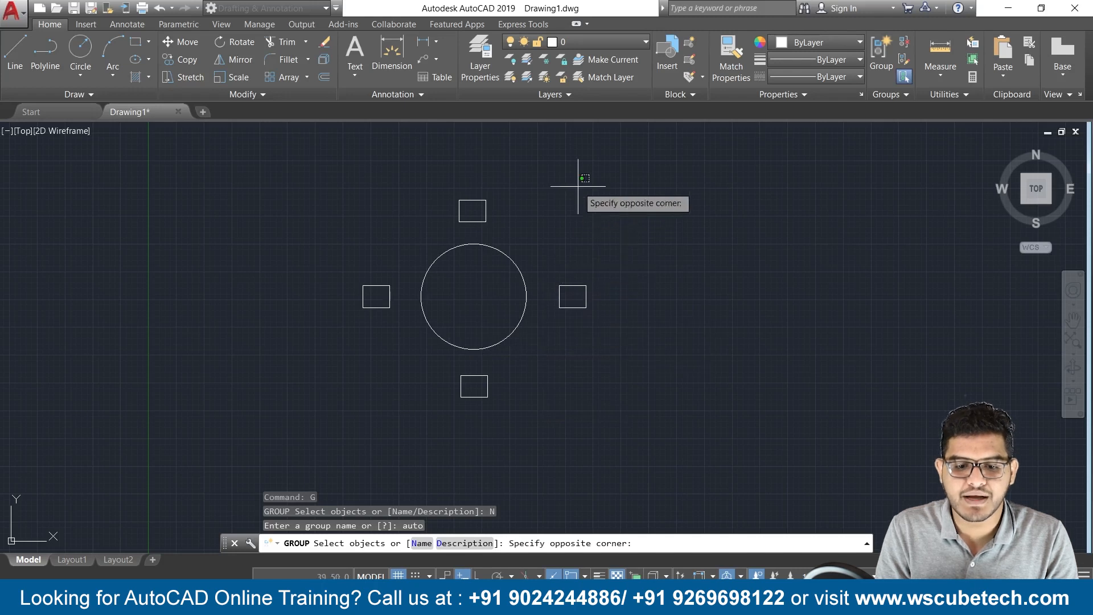
pyautogui.click(367, 419)
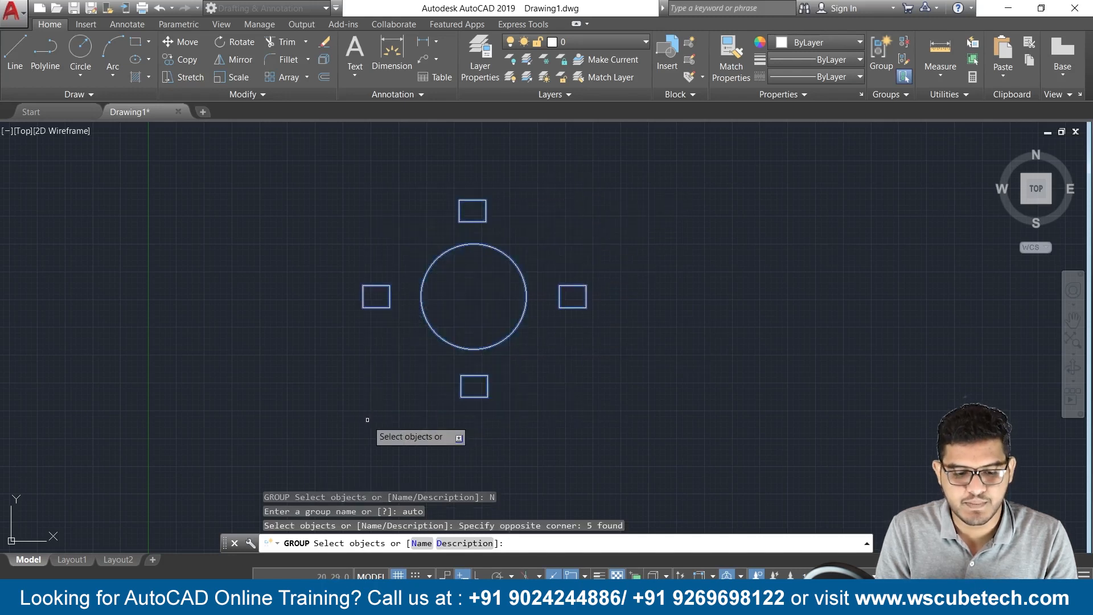
pyautogui.press('Return')
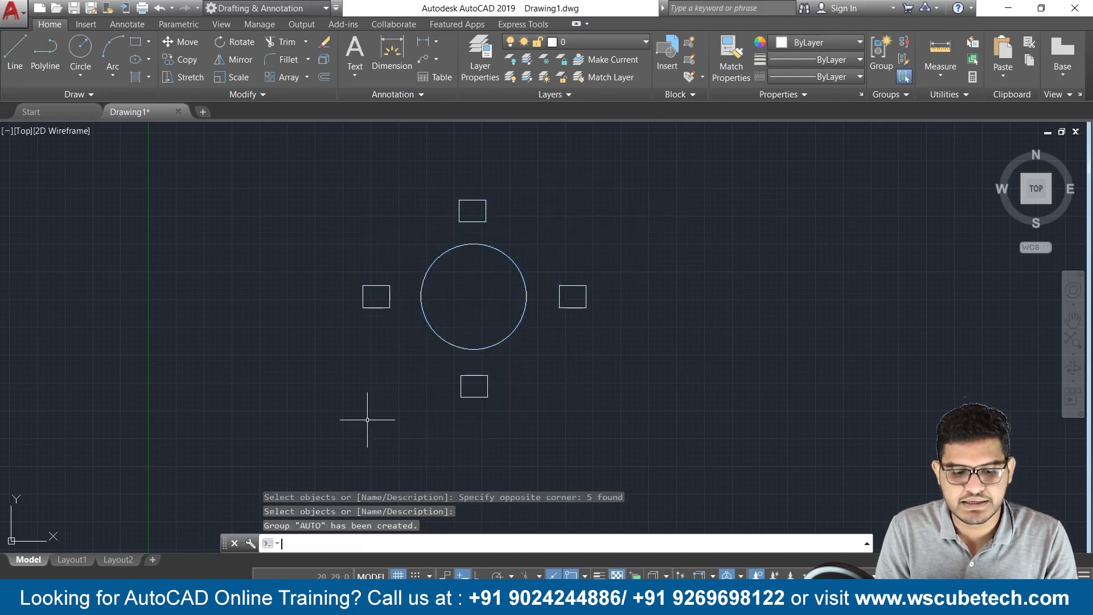
pyautogui.click(519, 325)
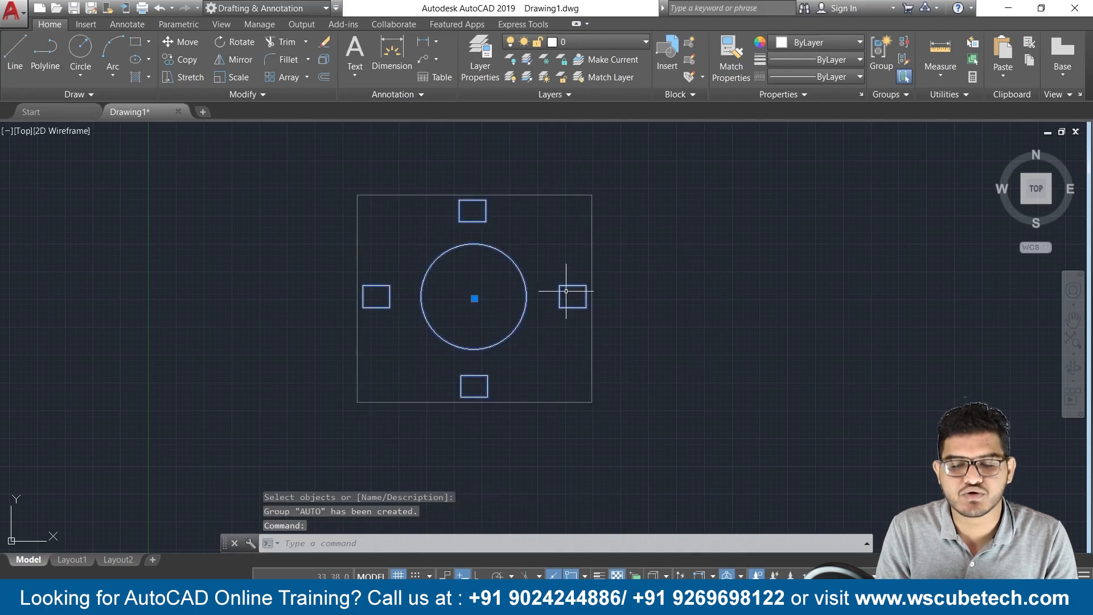
pyautogui.press('Escape')
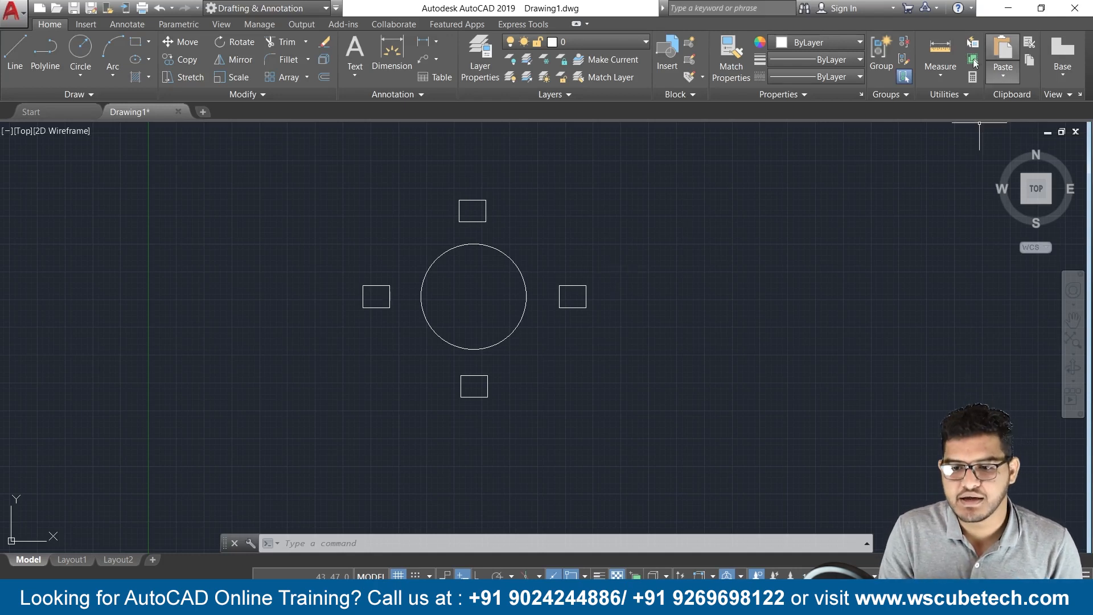
# Edit the group "auto" by name to remove the rectangle right of the circle, and check the remaining group by selecting it
pyautogui.click(904, 60)
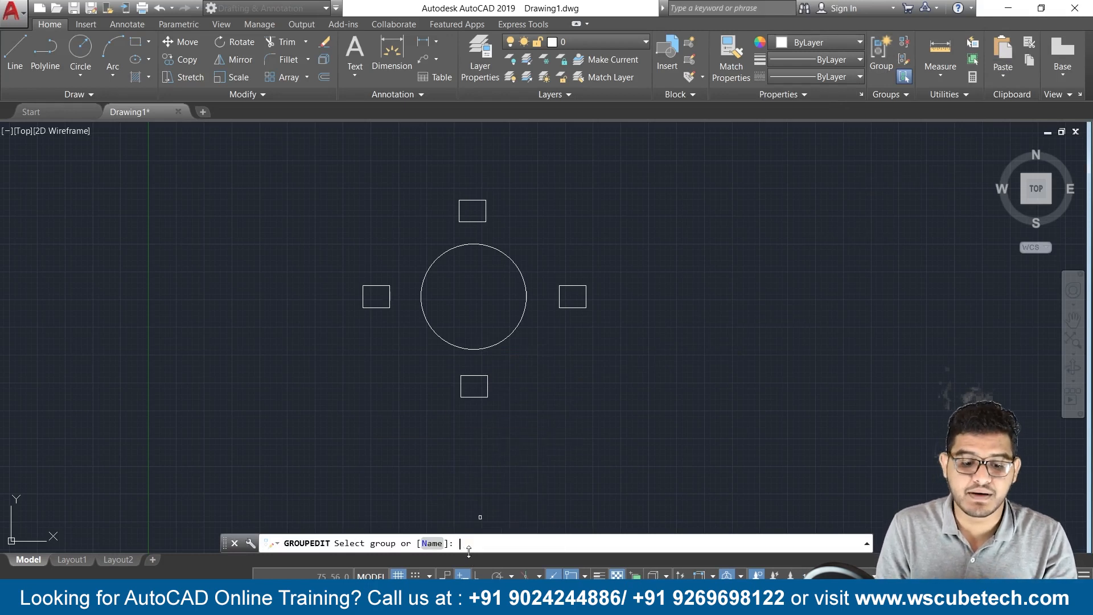
pyautogui.click(432, 544)
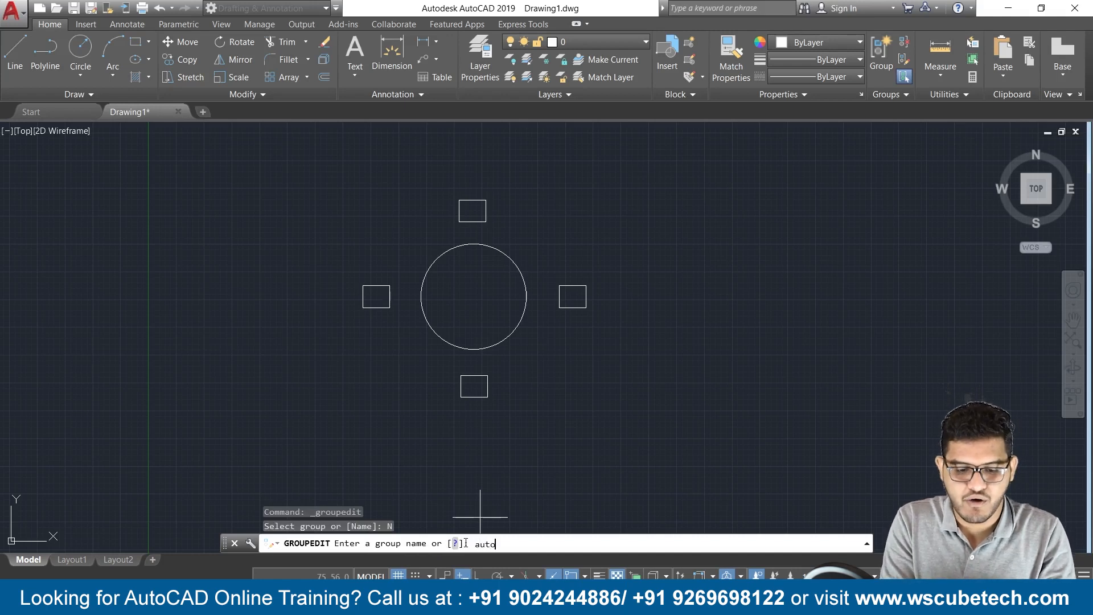
pyautogui.press('Return')
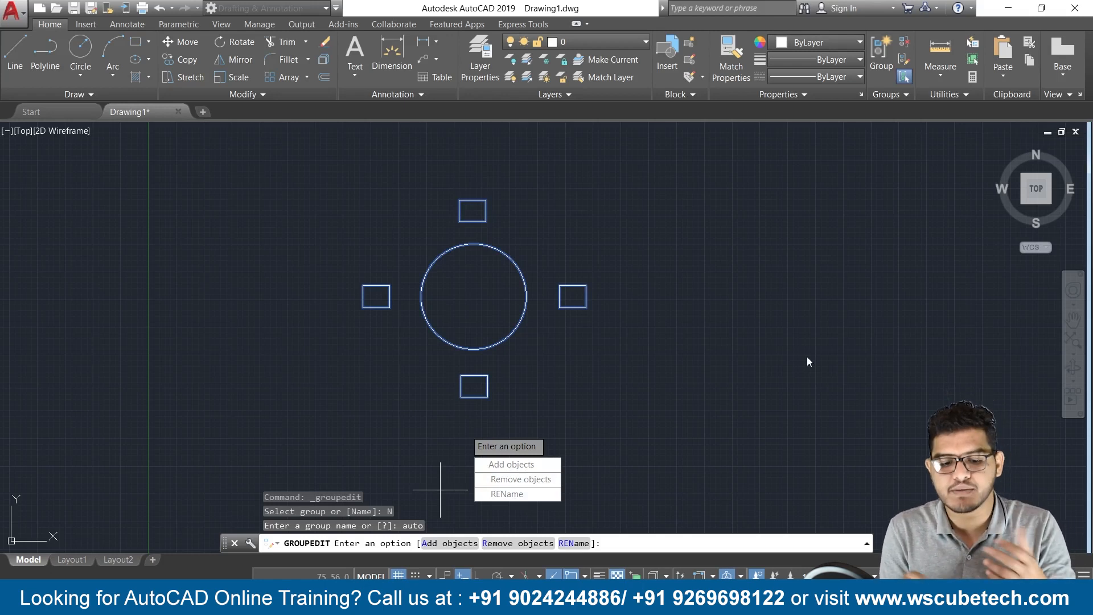
pyautogui.click(524, 480)
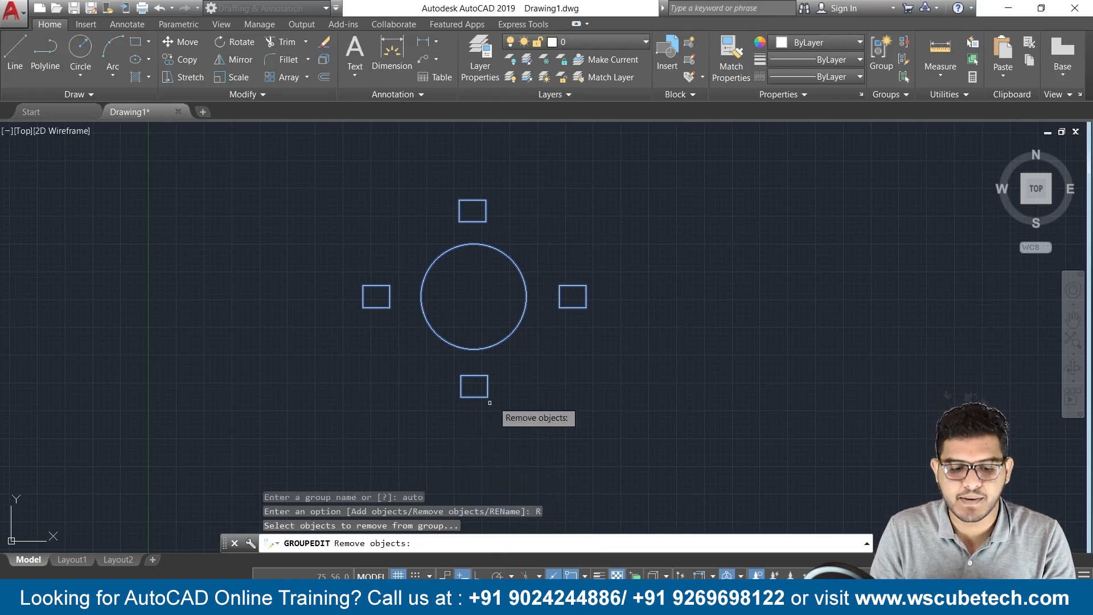
pyautogui.click(573, 307)
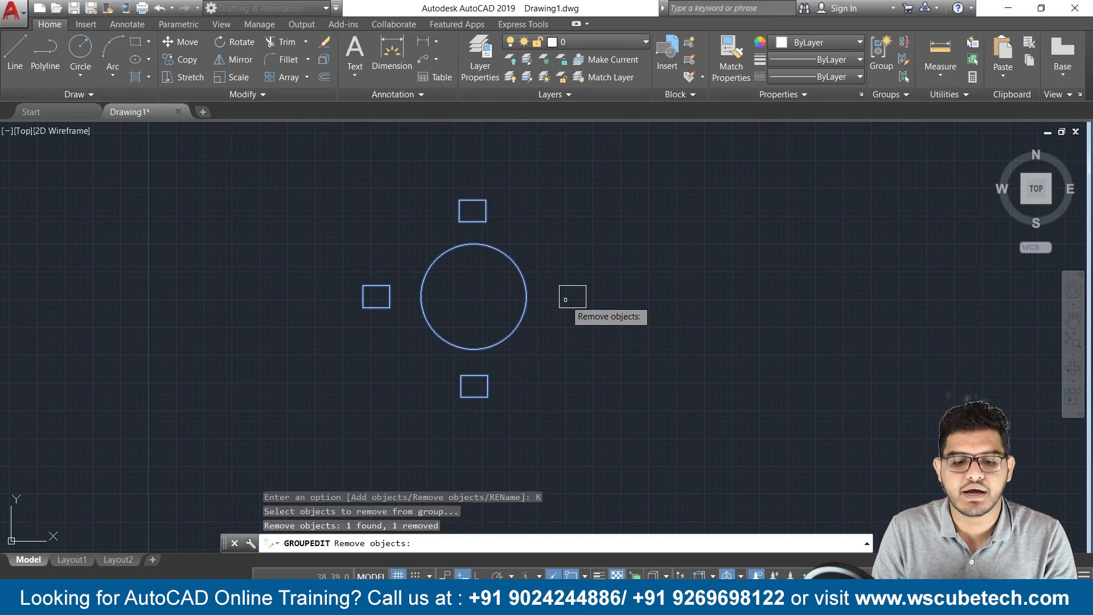
pyautogui.press('Return')
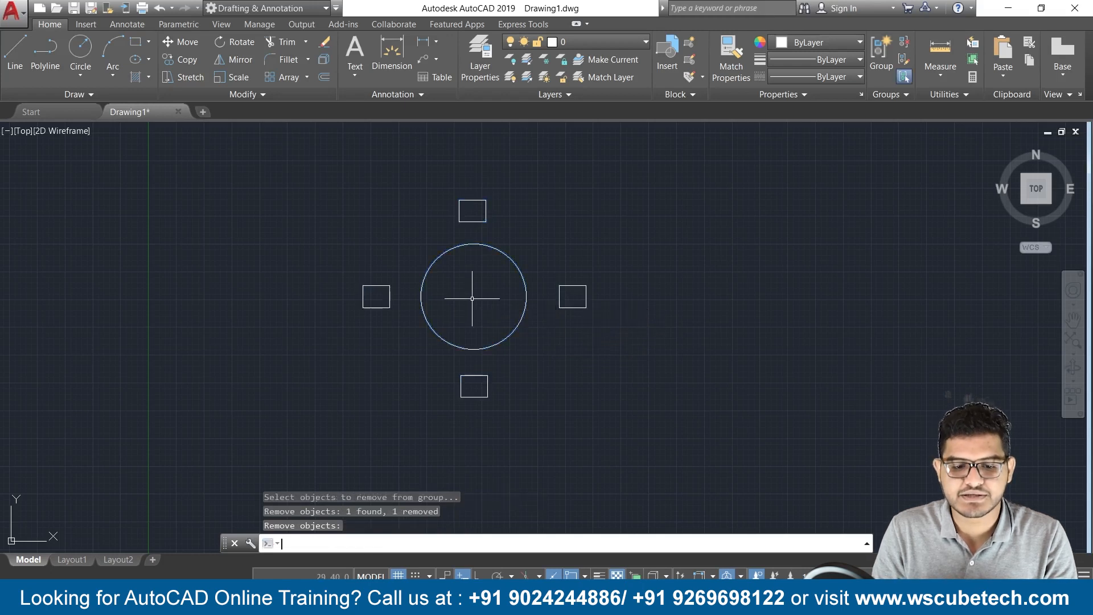
pyautogui.click(482, 246)
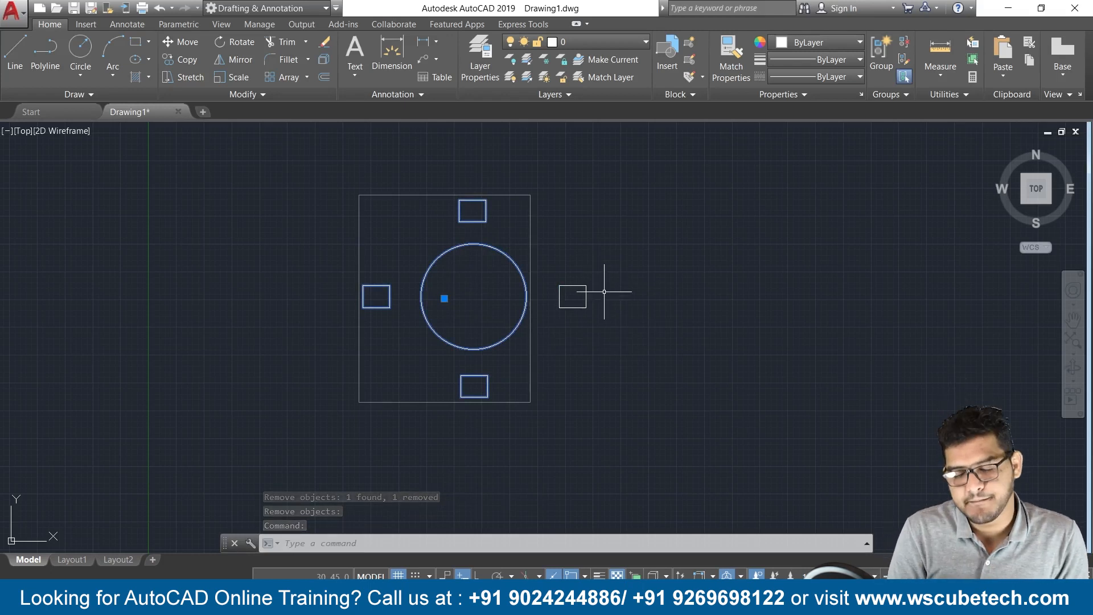
# Try moving the group "auto" to the left as one unit by its grip, and undo the move
pyautogui.click(444, 298)
pyautogui.click(312, 304)
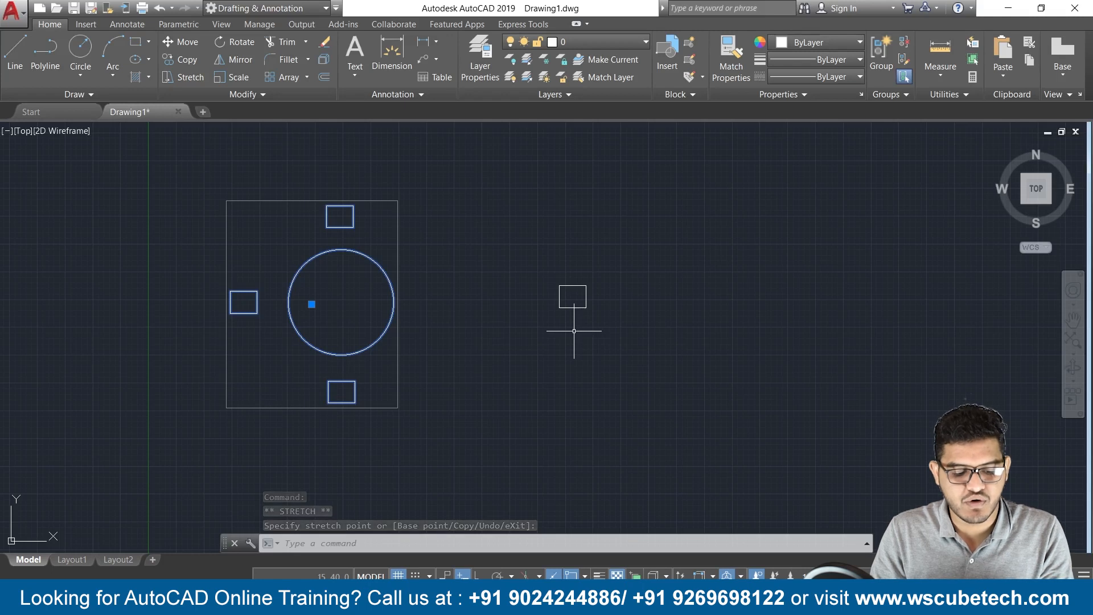
pyautogui.hotkey('ctrl', 'z')
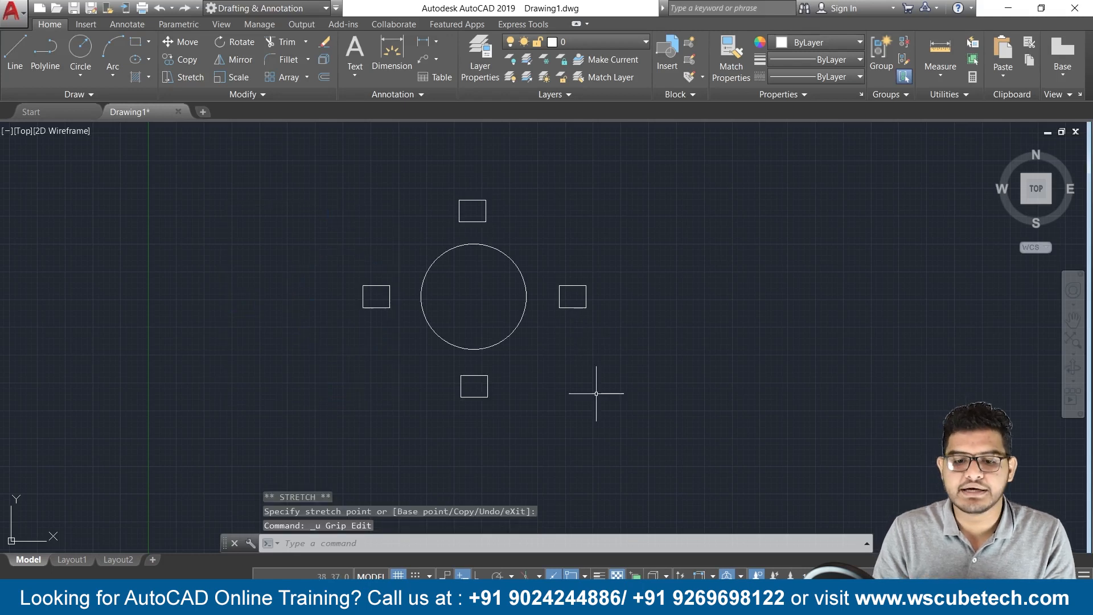
pyautogui.click(904, 58)
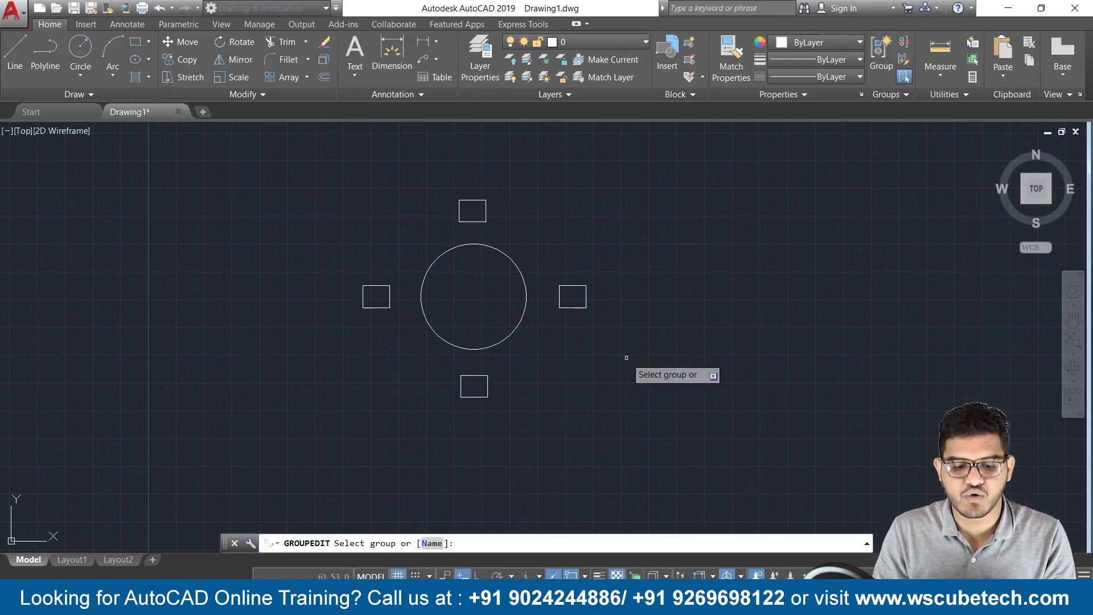
pyautogui.click(493, 345)
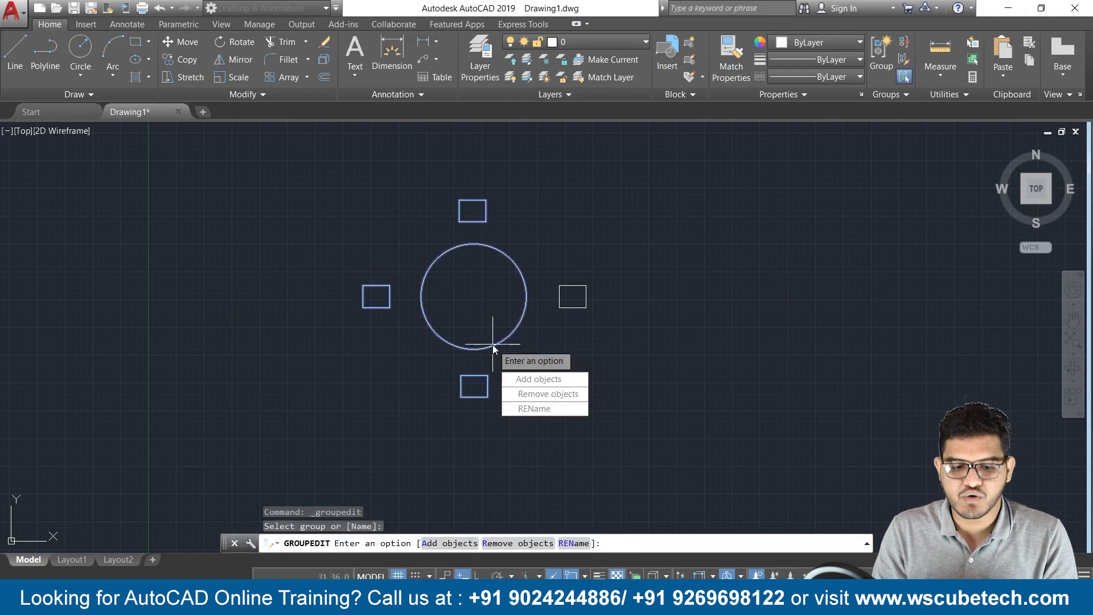
pyautogui.click(558, 384)
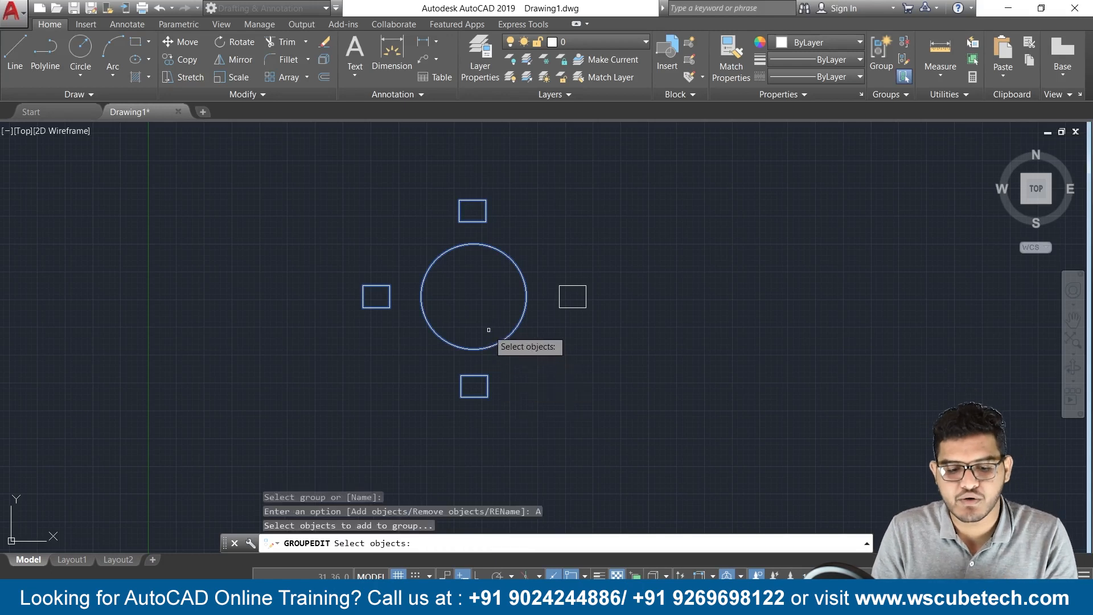
pyautogui.click(563, 306)
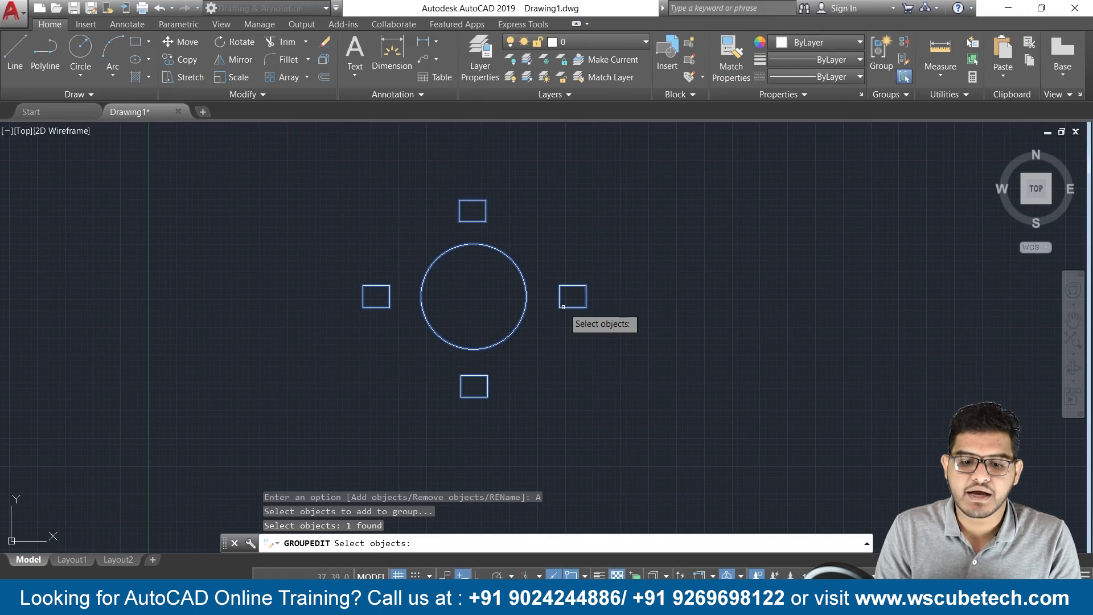
pyautogui.press('Escape')
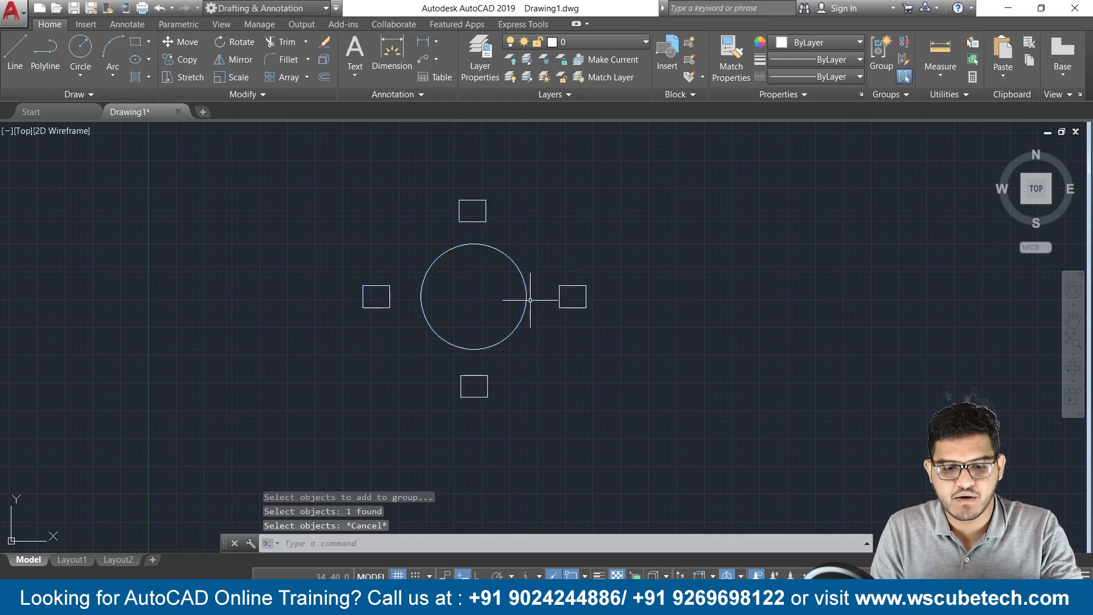
# Draw a second, smaller circle above and to the right of the central circle
pyautogui.click(83, 50)
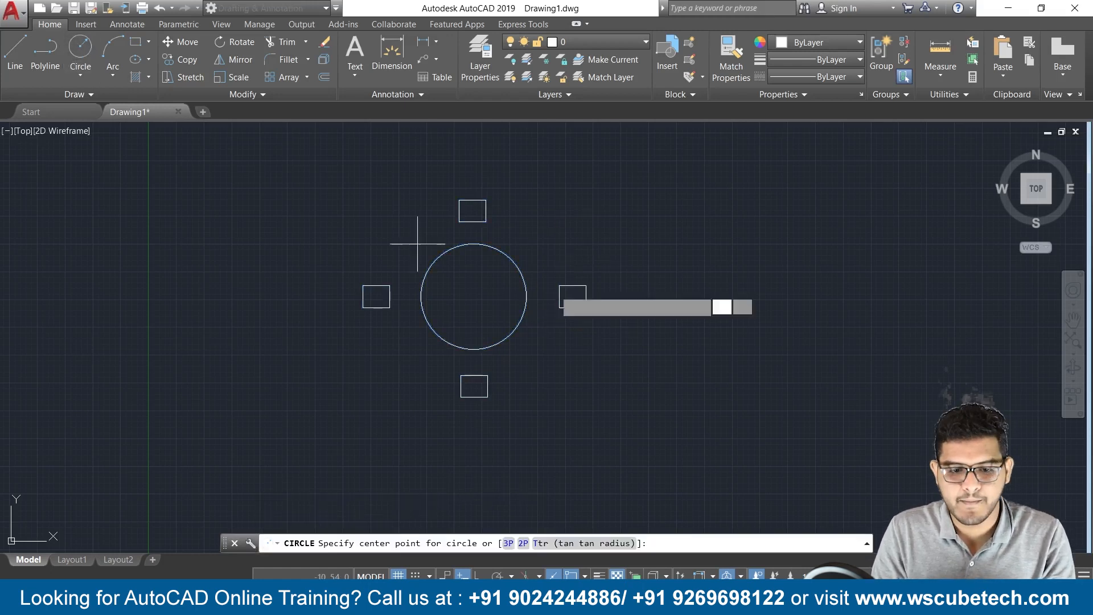
pyautogui.click(568, 213)
pyautogui.click(606, 216)
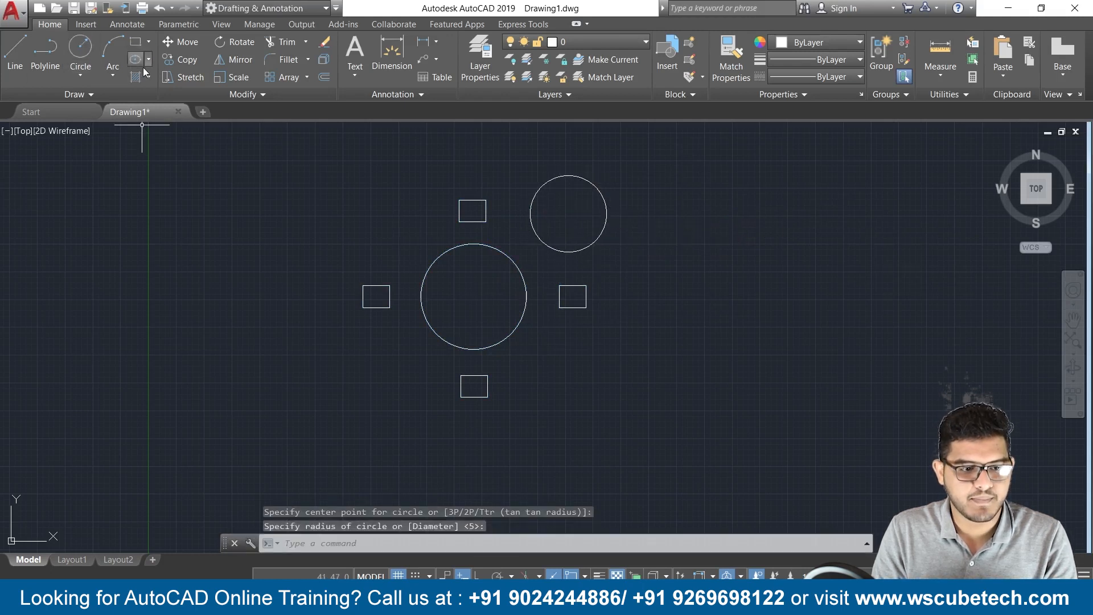
# Draw a six-sided polygon inscribed in a circle of radius about 2, below the rectangle right of the central circle
pyautogui.click(149, 42)
pyautogui.click(160, 86)
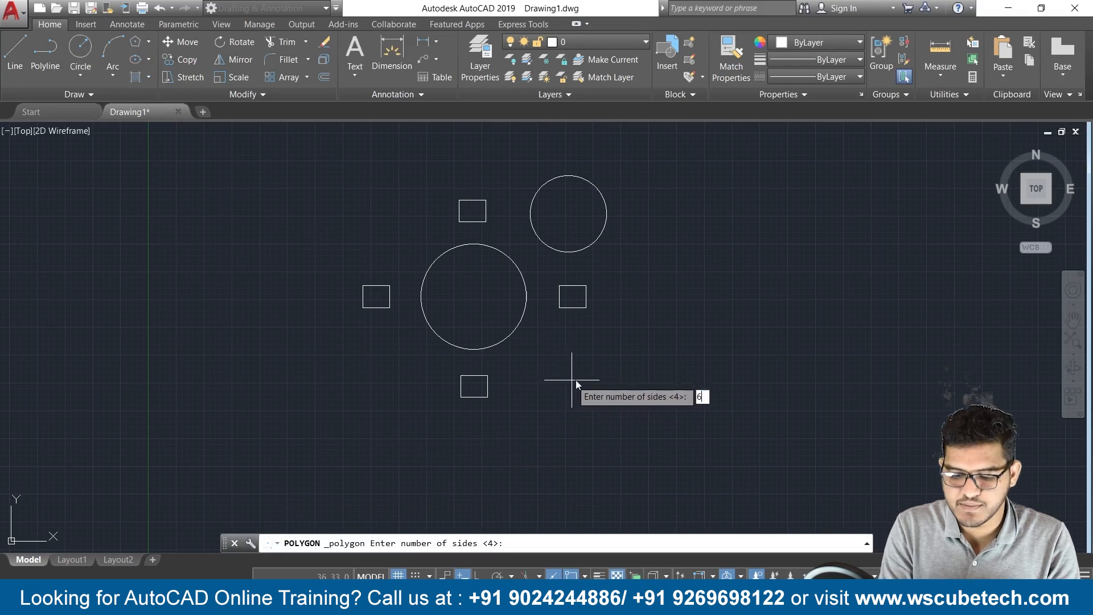
pyautogui.press('Return')
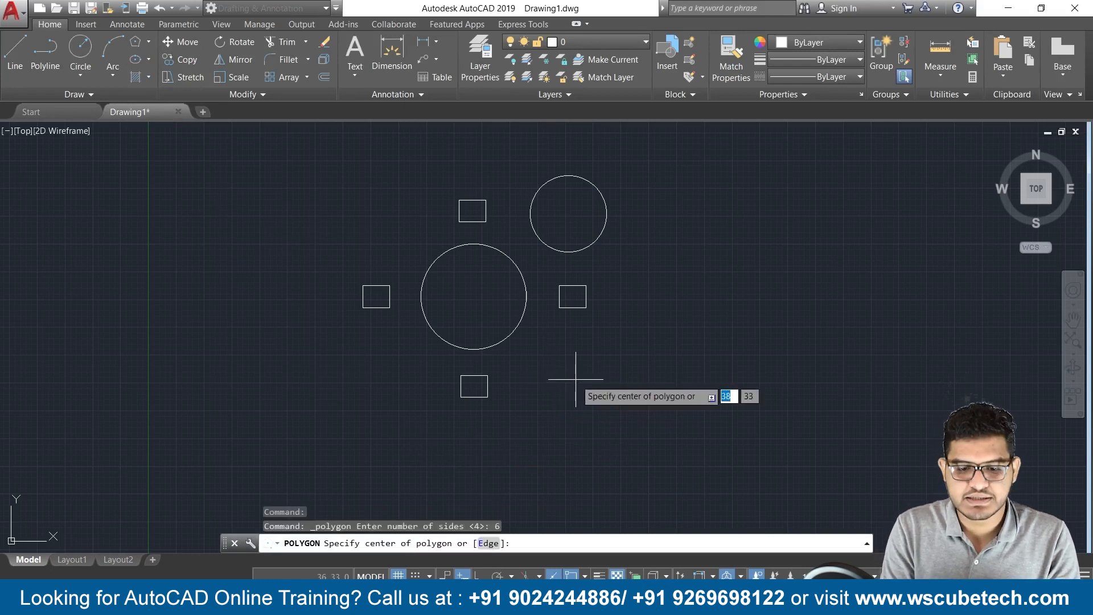
pyautogui.click(563, 375)
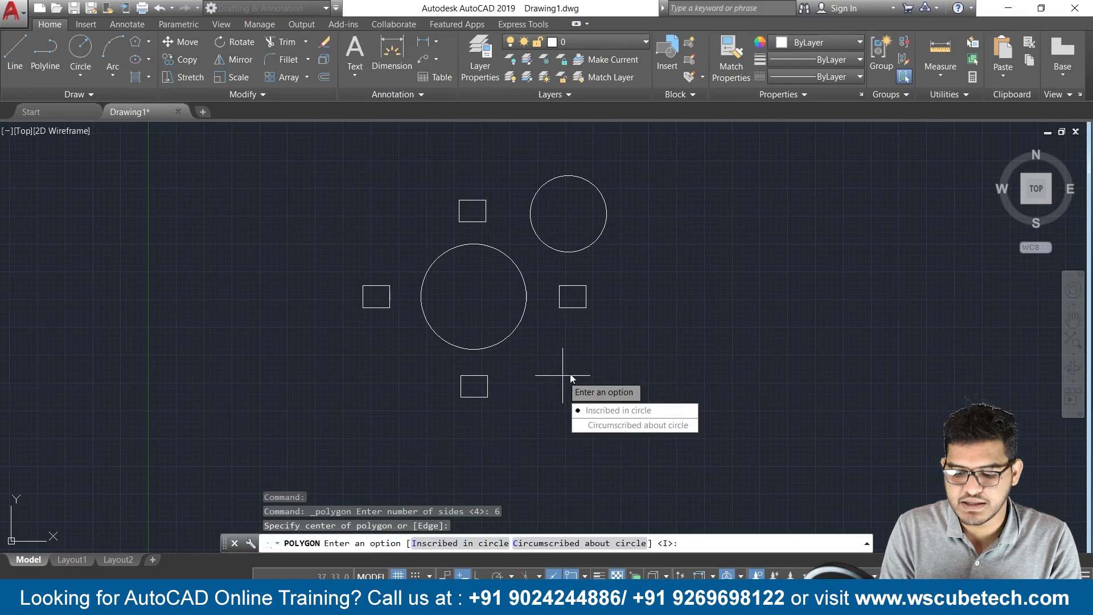
pyautogui.click(586, 411)
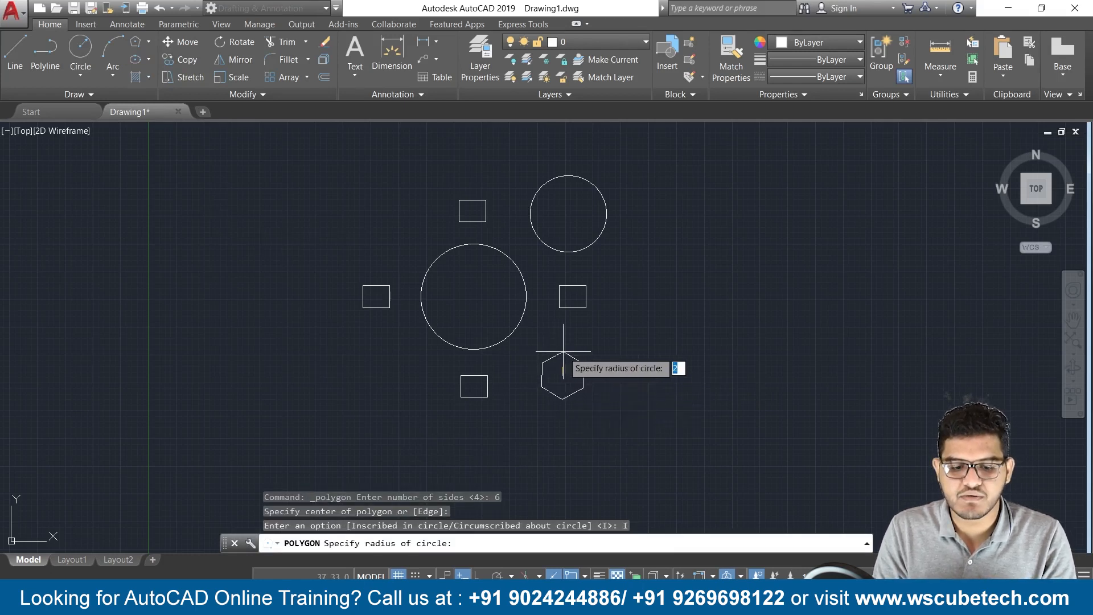
pyautogui.click(562, 352)
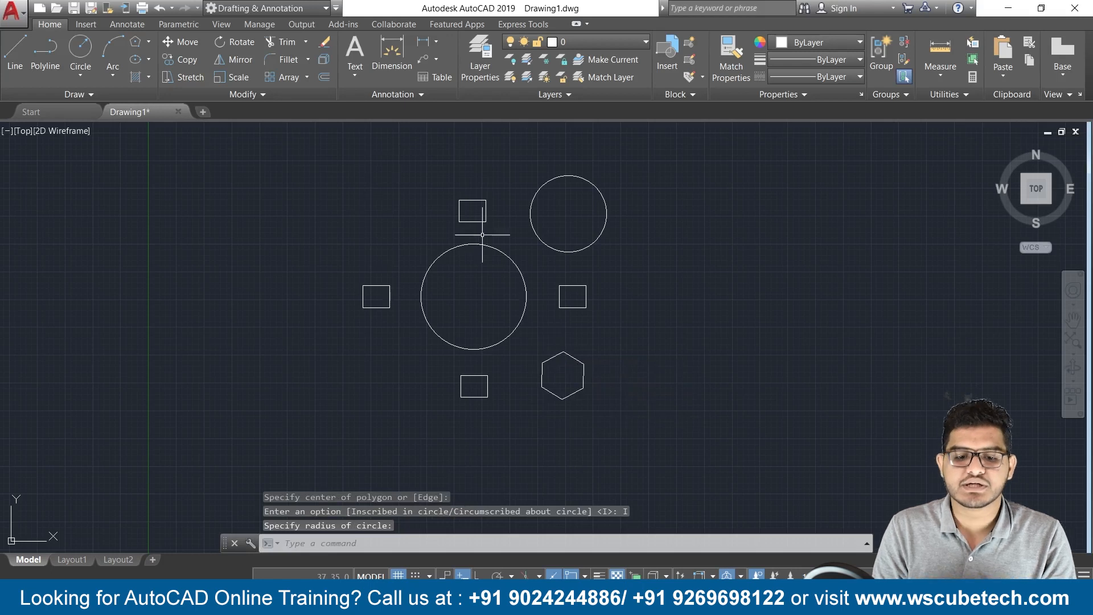
# Edit the group to add the smaller circle, the ungrouped rectangle and the hexagon, and check it by selecting the smaller circle
pyautogui.click(493, 344)
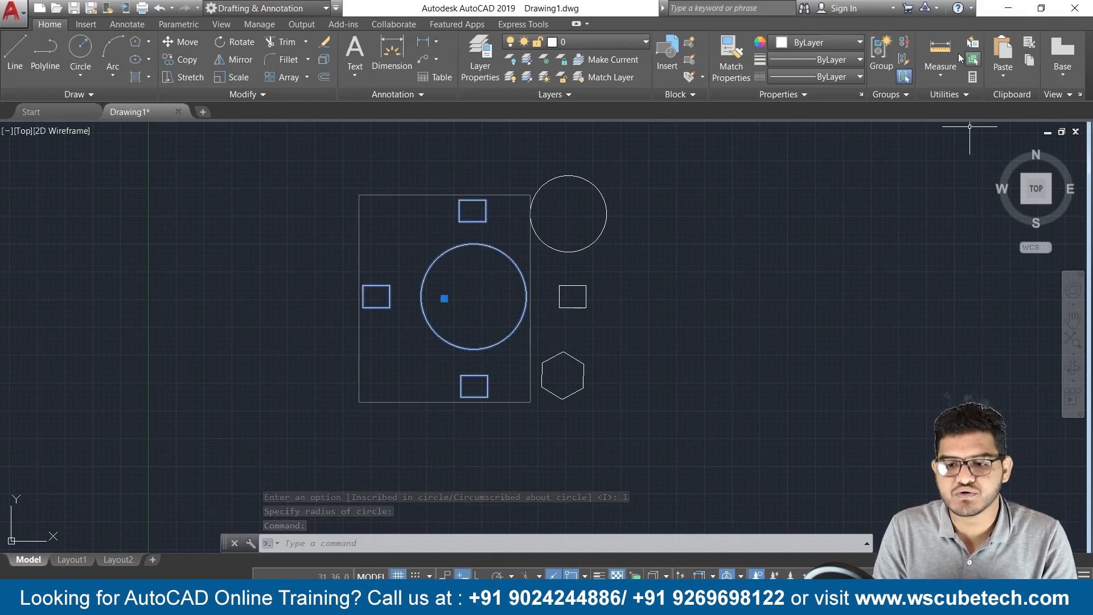
pyautogui.click(903, 59)
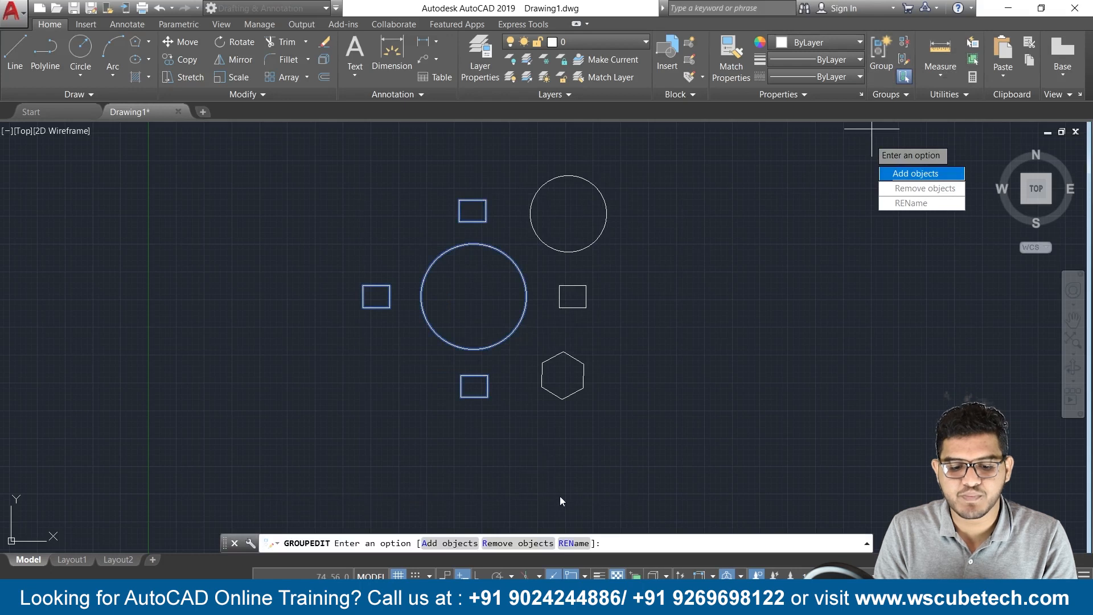
pyautogui.click(446, 544)
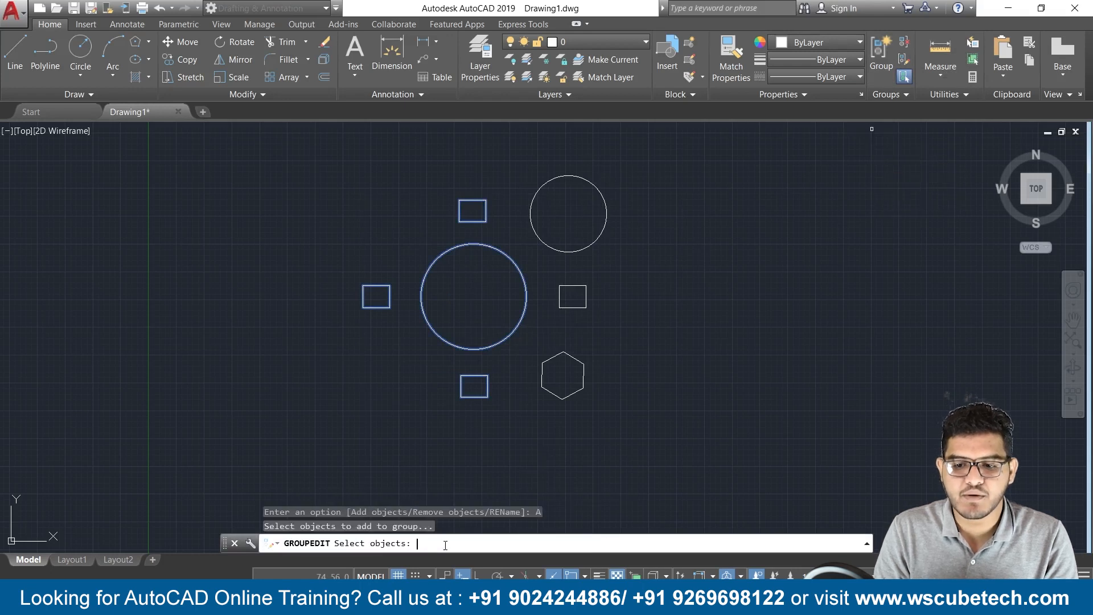
pyautogui.click(555, 251)
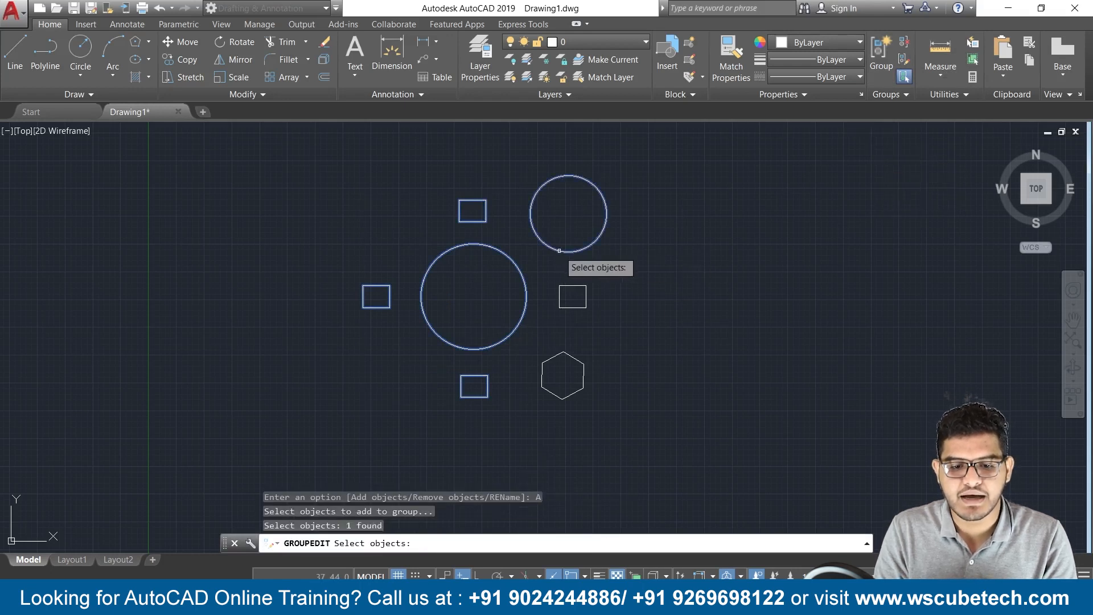
pyautogui.click(571, 308)
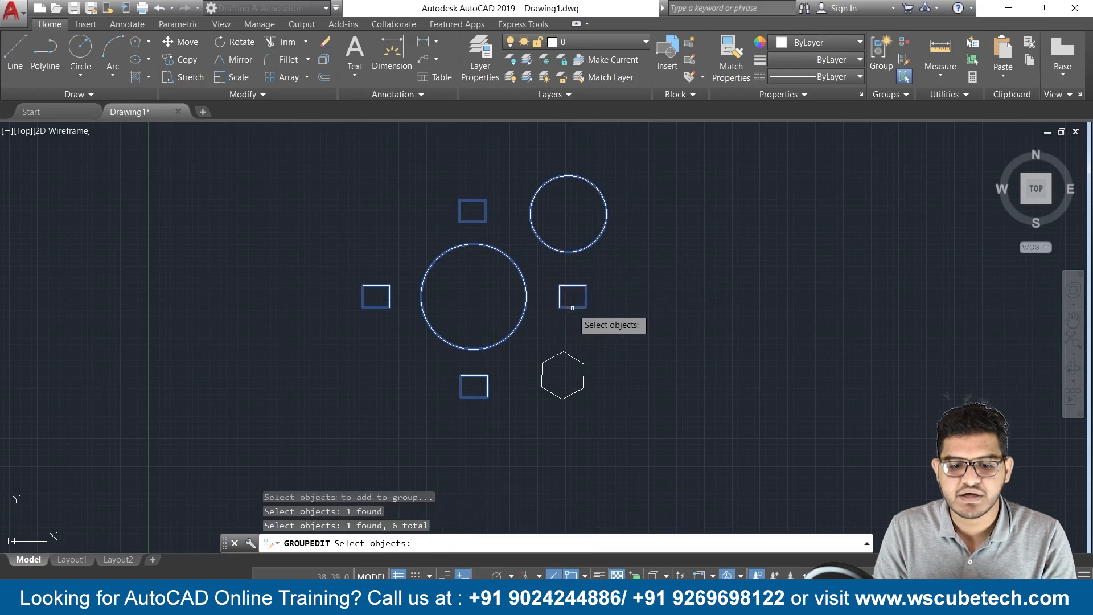
pyautogui.click(575, 359)
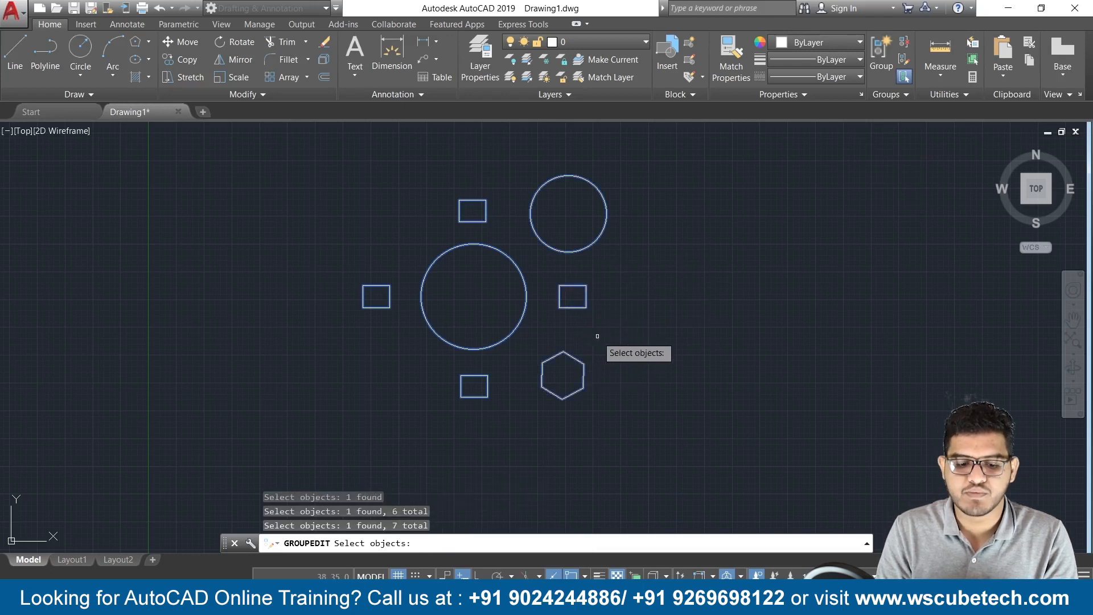
pyautogui.press('Return')
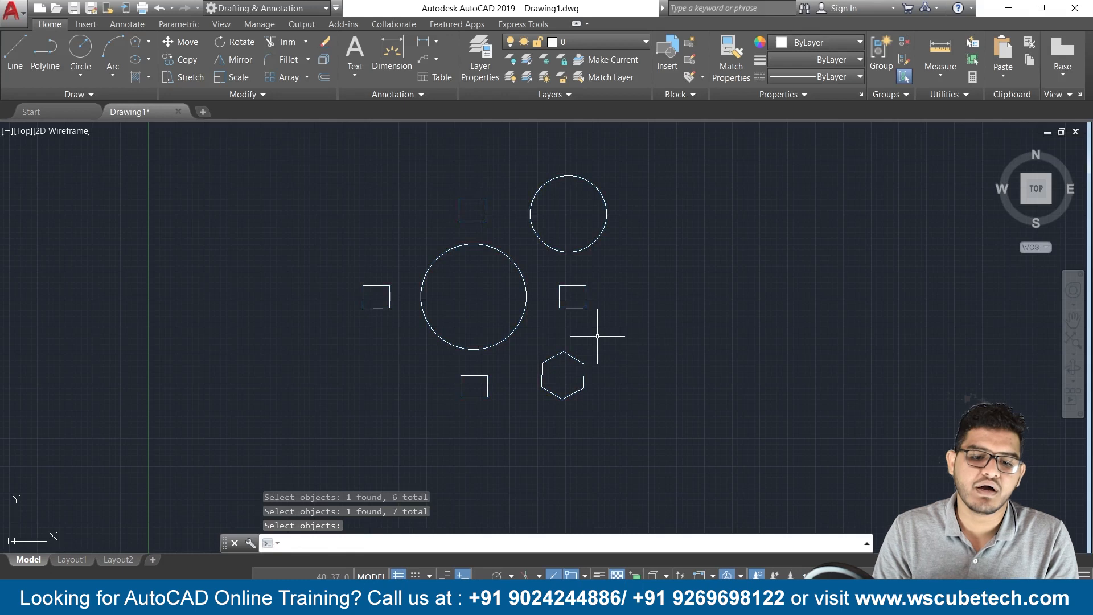
pyautogui.click(533, 230)
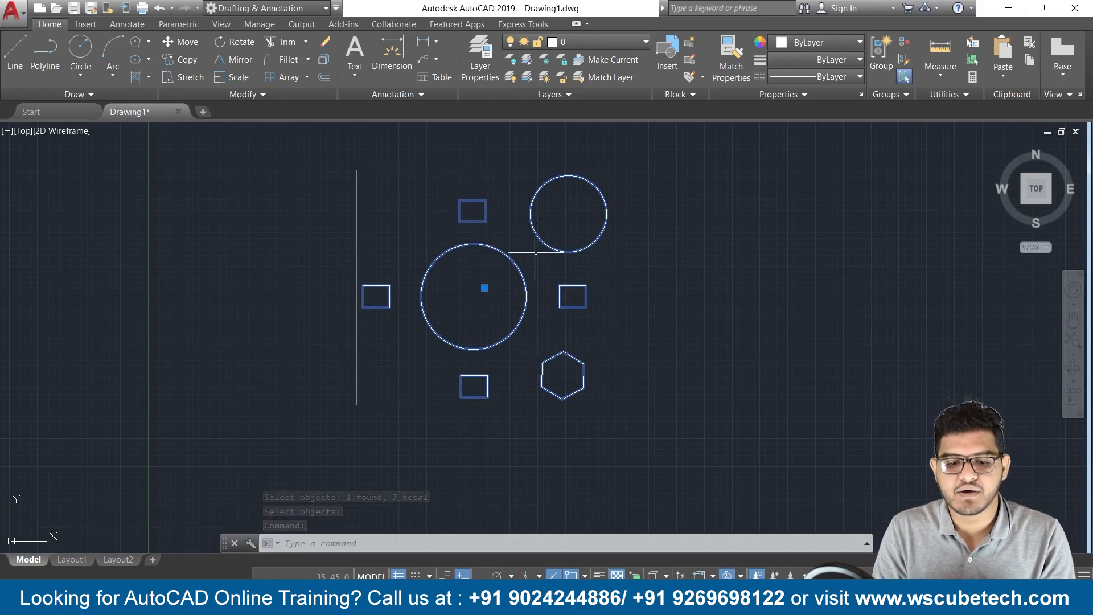
# Turn group selection off and move only the smaller circle far to the right by its center grip
pyautogui.click(904, 76)
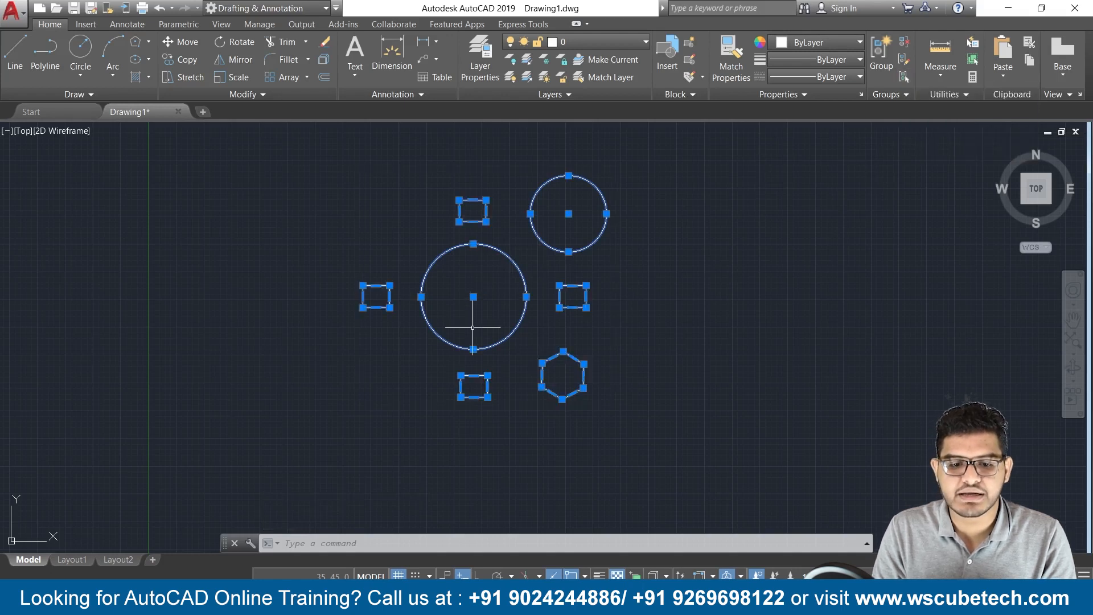
pyautogui.click(568, 213)
pyautogui.click(928, 214)
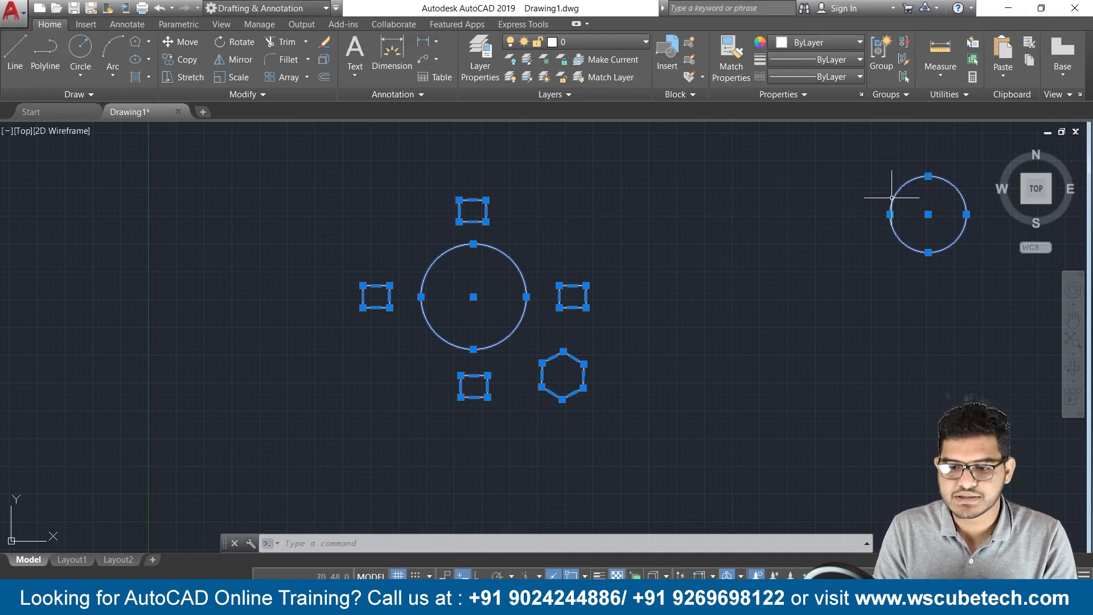
# Turn group selection back on and check that all objects are selected as one group
pyautogui.click(881, 53)
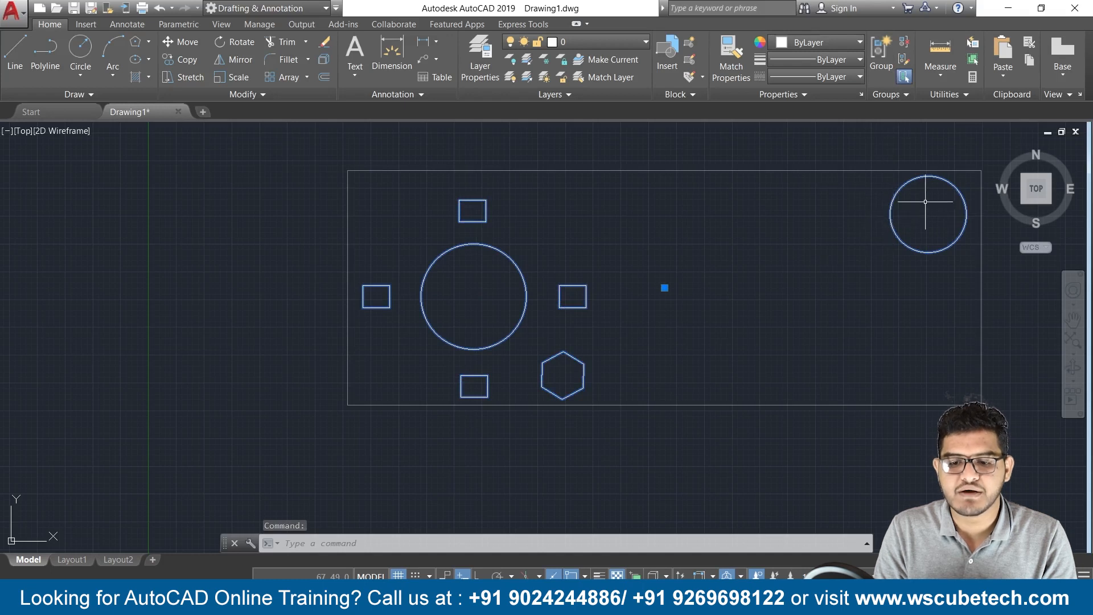
pyautogui.moveTo(883, 164)
pyautogui.mouseDown()
pyautogui.moveTo(825, 162)
pyautogui.moveTo(816, 248)
pyautogui.mouseUp()
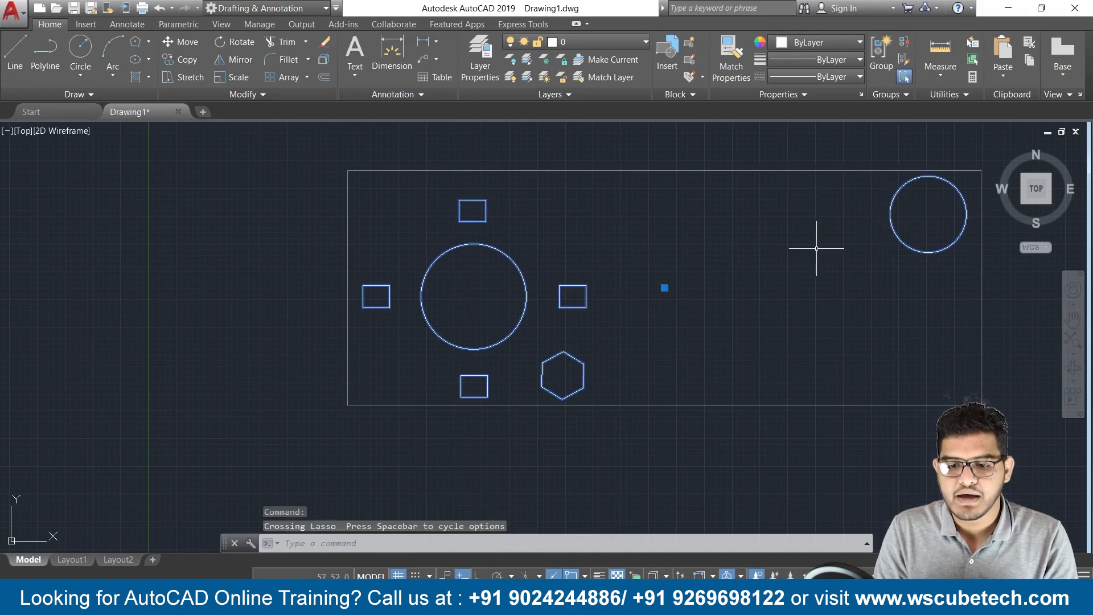
pyautogui.moveTo(813, 251); pyautogui.dragTo(633, 259, button='middle')
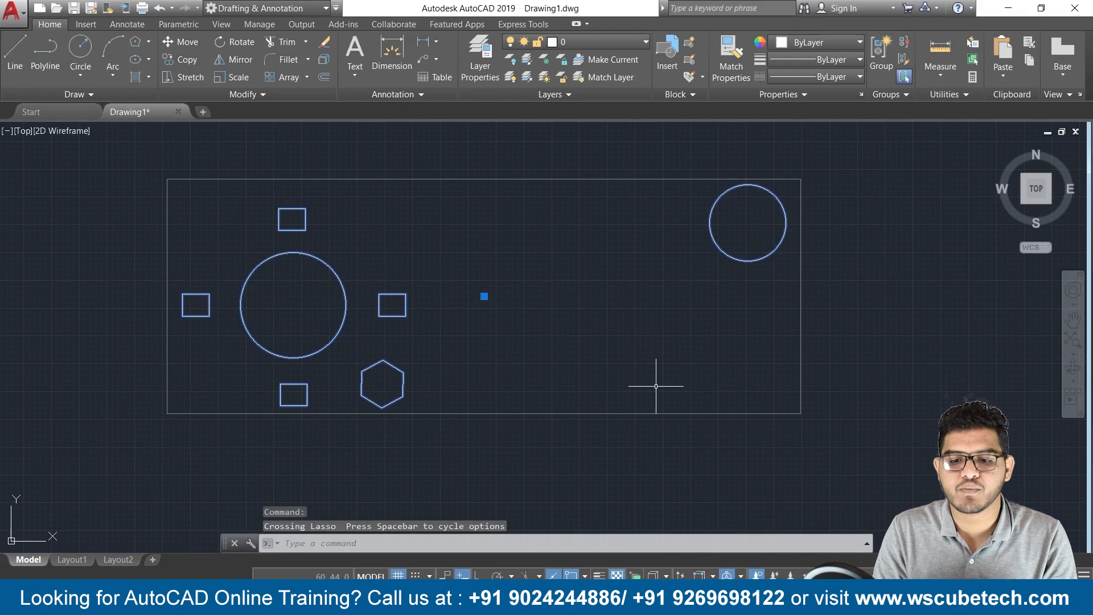
# Turn group selection off and enlarge the separated circle by stretching its lower quadrant grip
pyautogui.hotkey('ctrl', 'a')
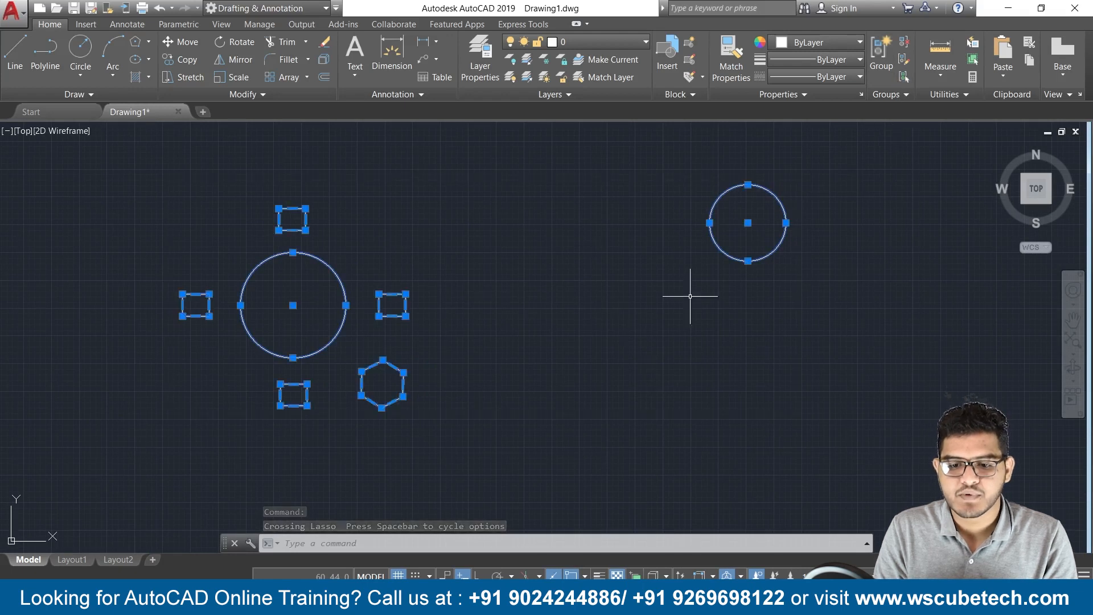
pyautogui.click(748, 260)
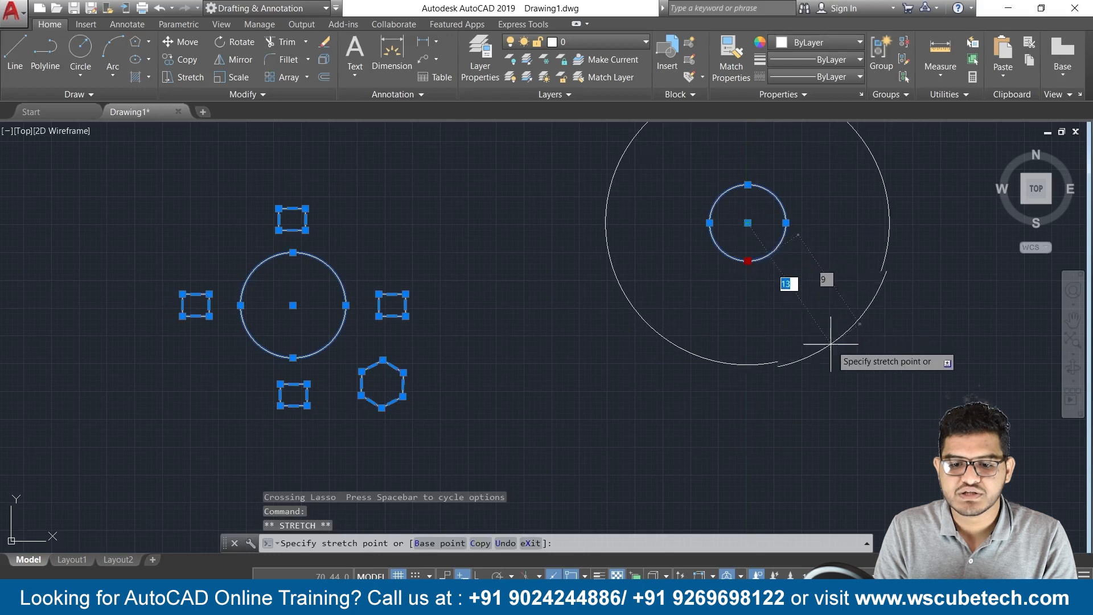
pyautogui.click(781, 273)
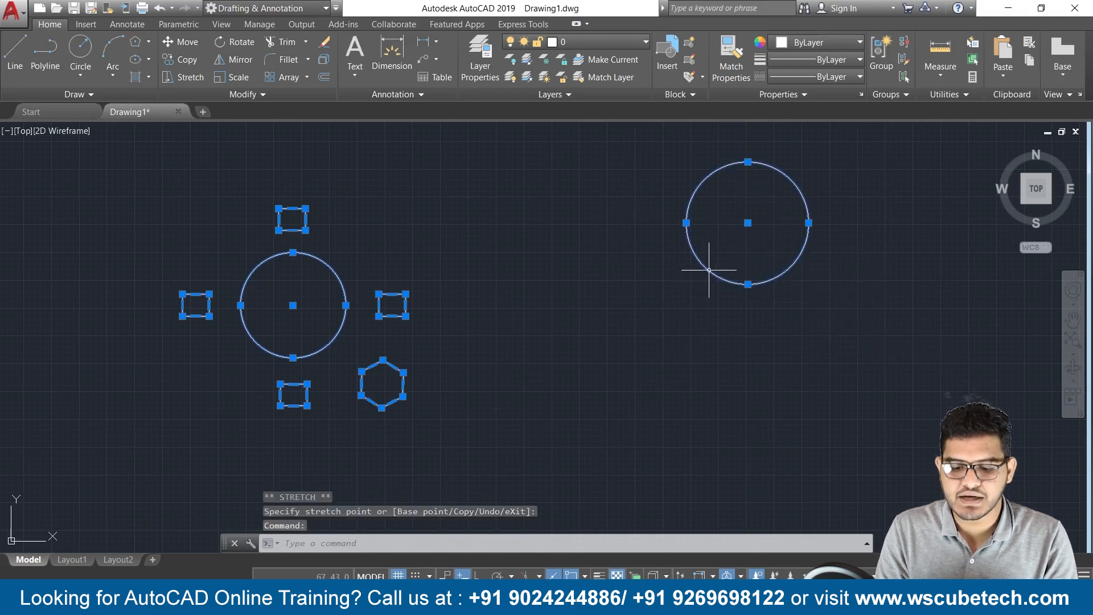
# Erase all the selected objects, and undo the erase
pyautogui.press('Delete')
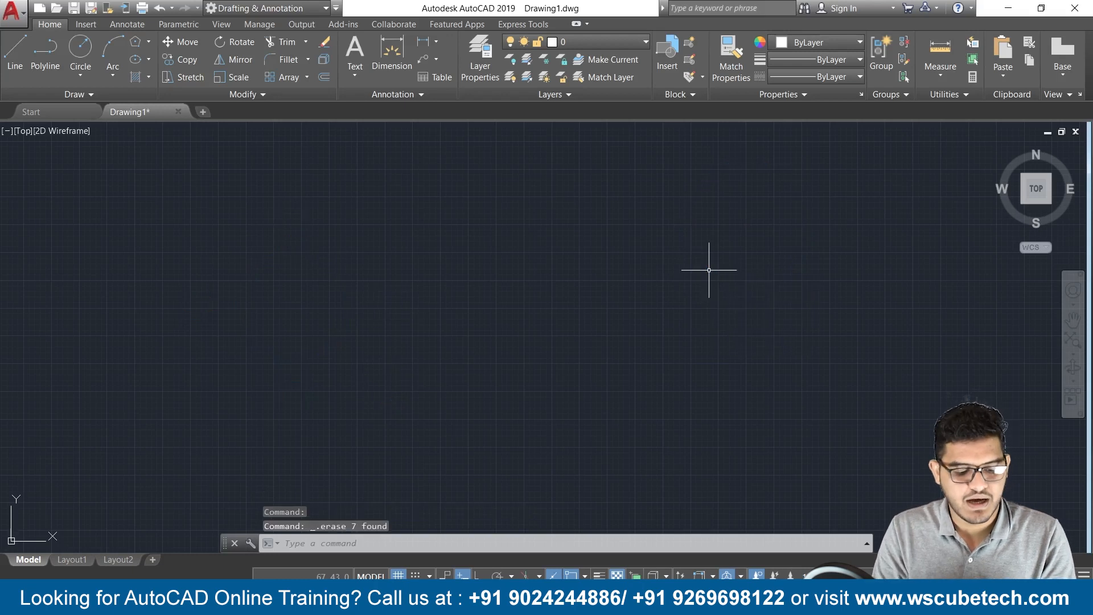
pyautogui.hotkey('ctrl', 'z')
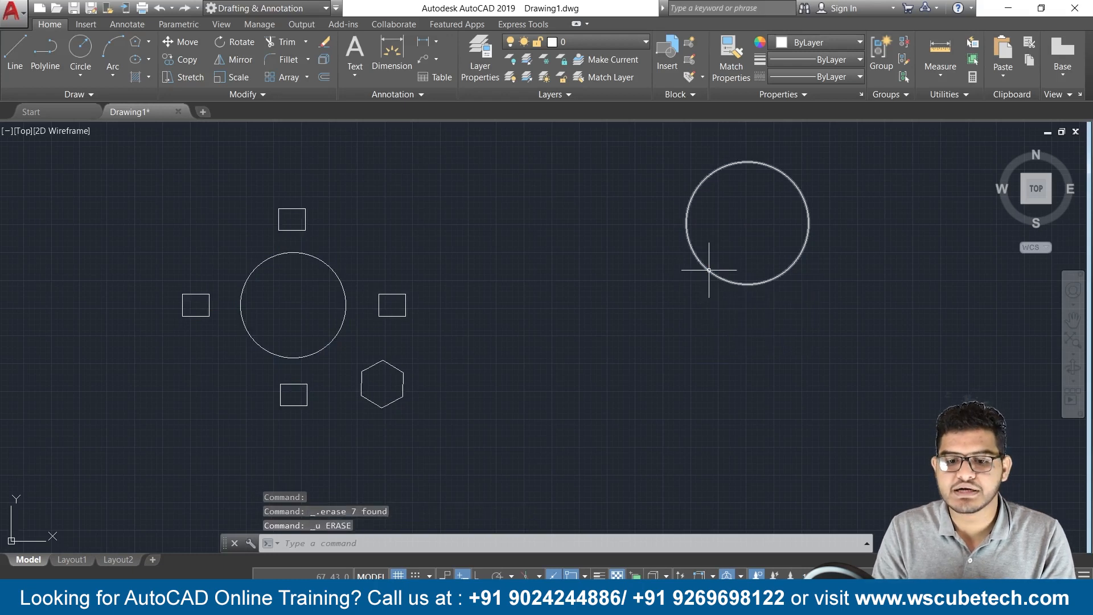
# Move only the separated large circle by its center grip to the lower right of the hexagon
pyautogui.click(804, 206)
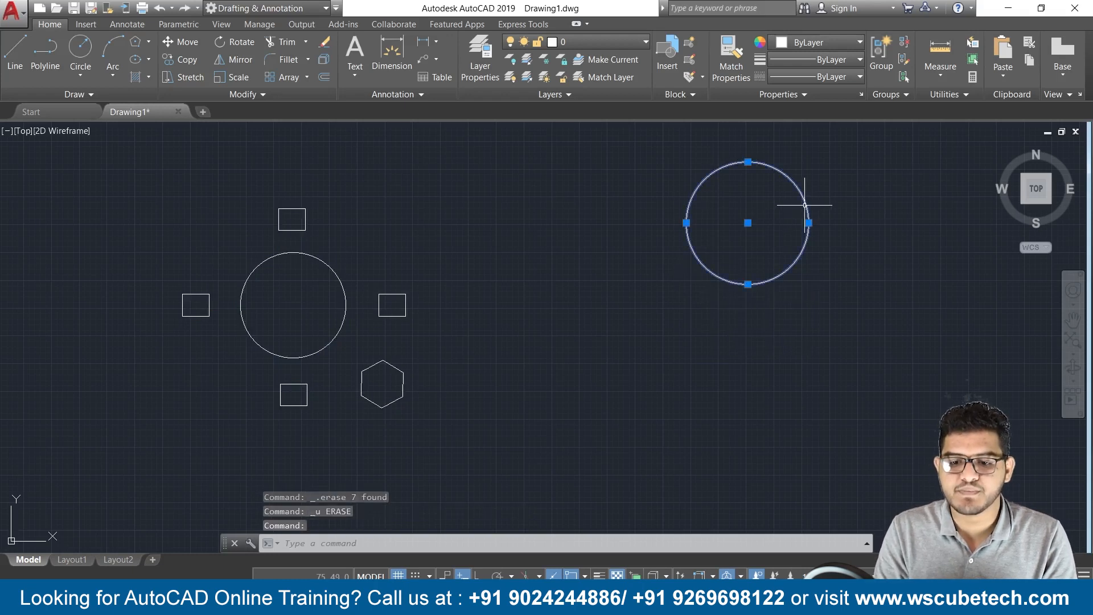
pyautogui.click(748, 223)
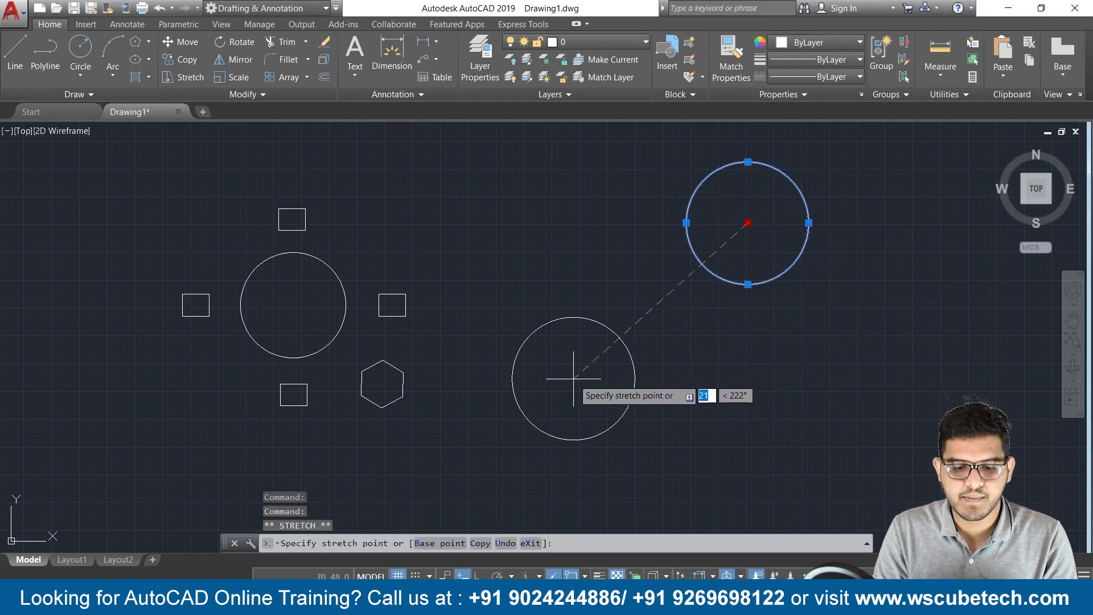
pyautogui.click(573, 378)
# Select the rectangle between the two circles individually, clear the selection, and with group selection on select the whole group
pyautogui.click(379, 307)
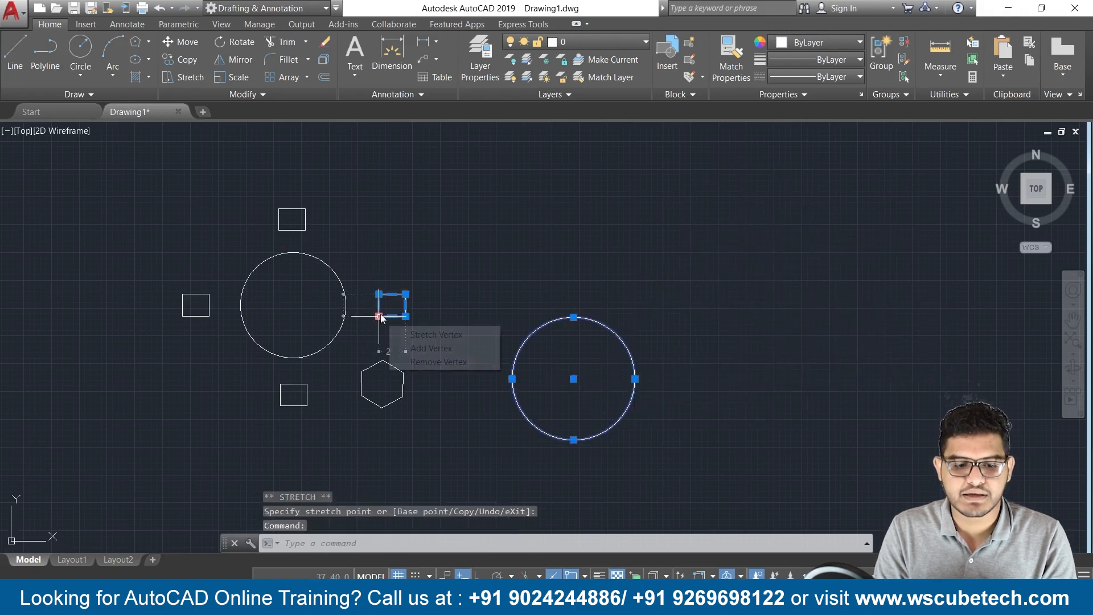
pyautogui.moveTo(562, 283); pyautogui.dragTo(852, 251, button='middle')
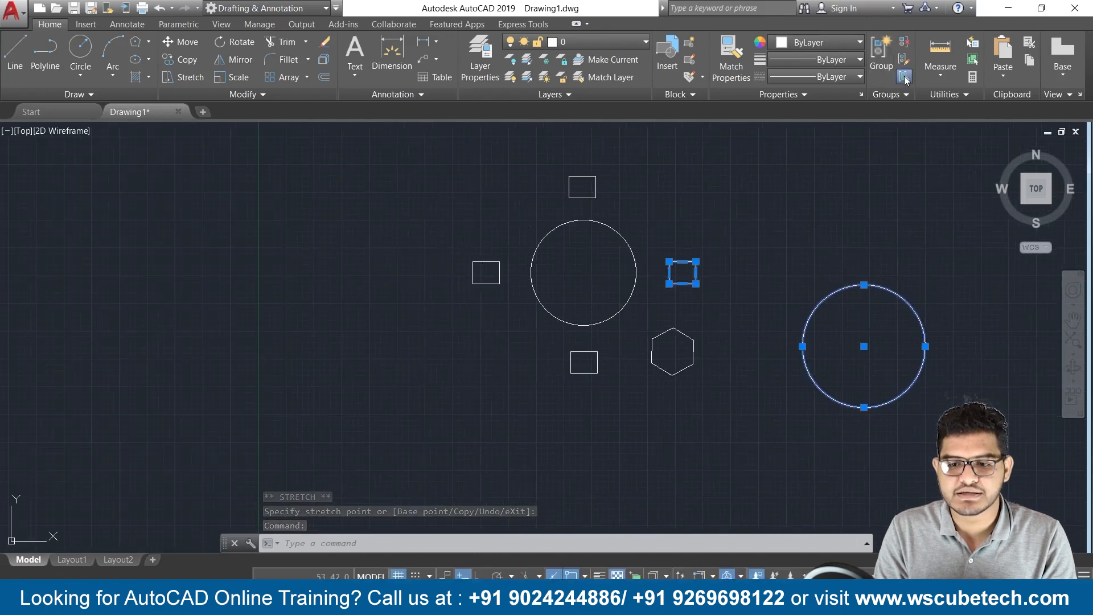
pyautogui.press('Escape')
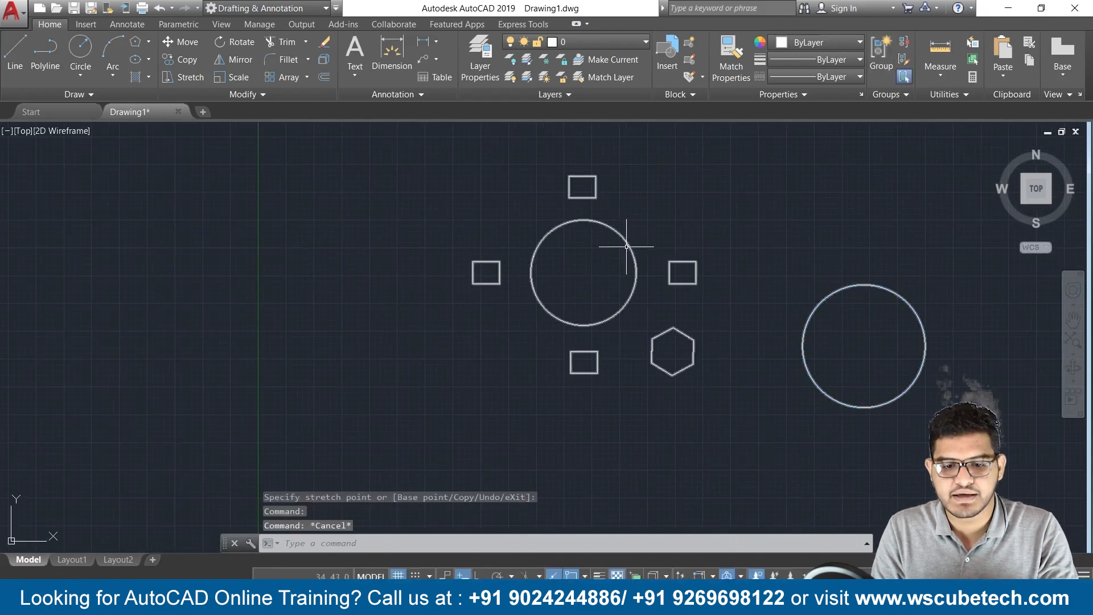
pyautogui.click(629, 245)
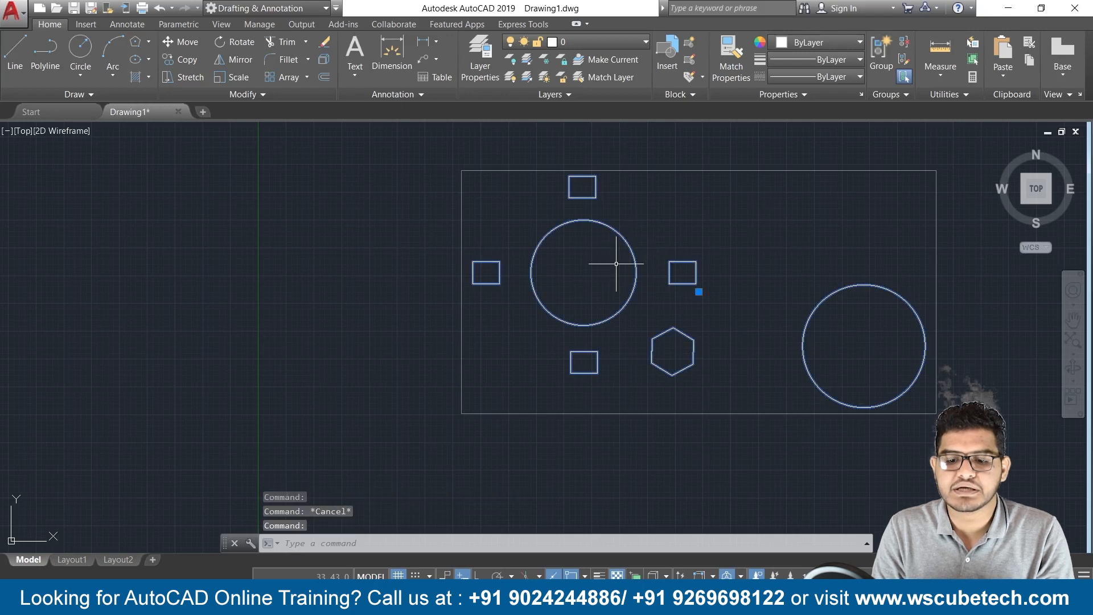
# Open the Group Manager, select the AUTO group to review its options, and close the dialog
pyautogui.scroll(-4, 679, 204)
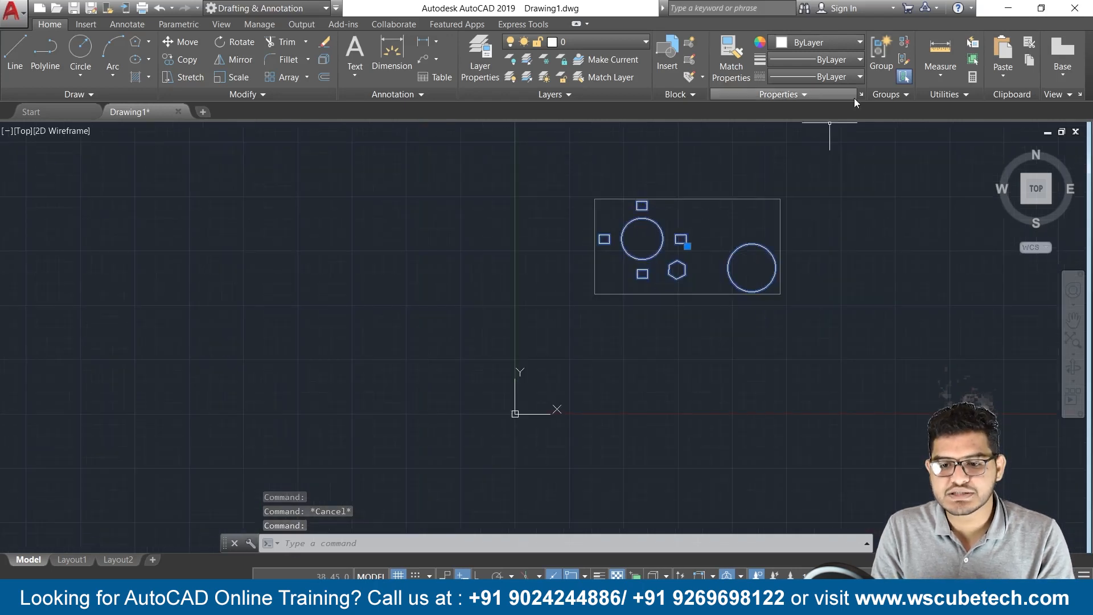
pyautogui.click(907, 94)
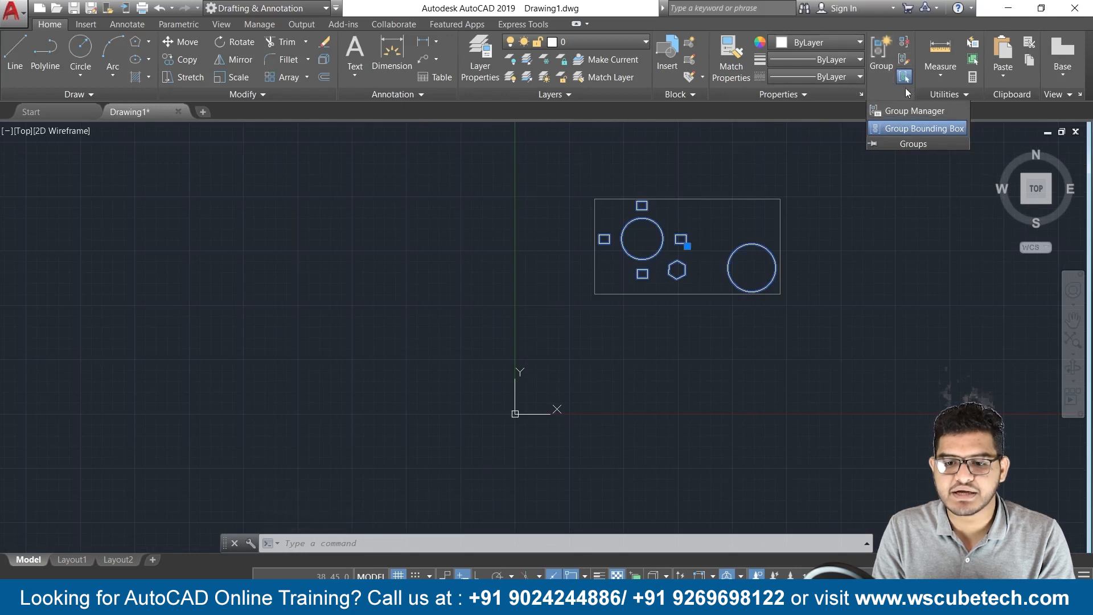
pyautogui.click(901, 112)
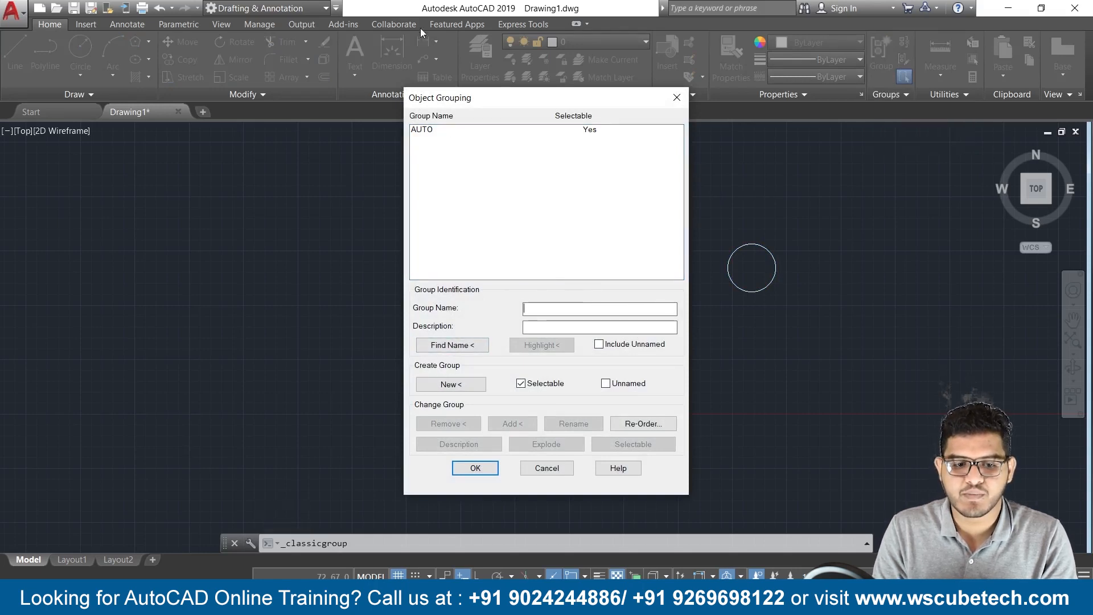
pyautogui.click(425, 131)
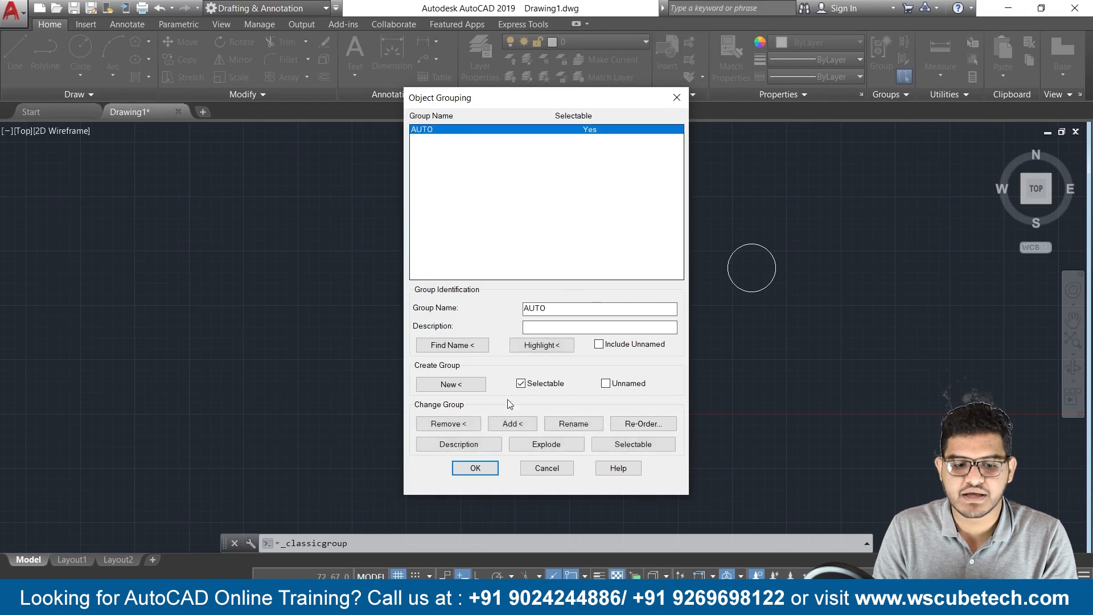
pyautogui.click(475, 468)
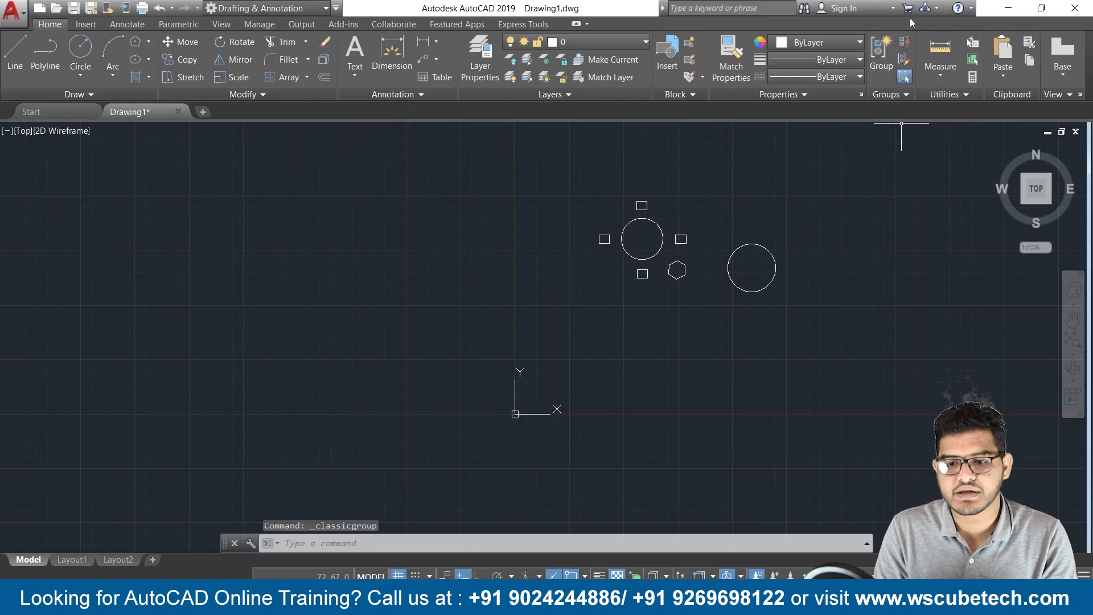
# Select everything in the drawing and erase it
pyautogui.scroll(2, 756, 177)
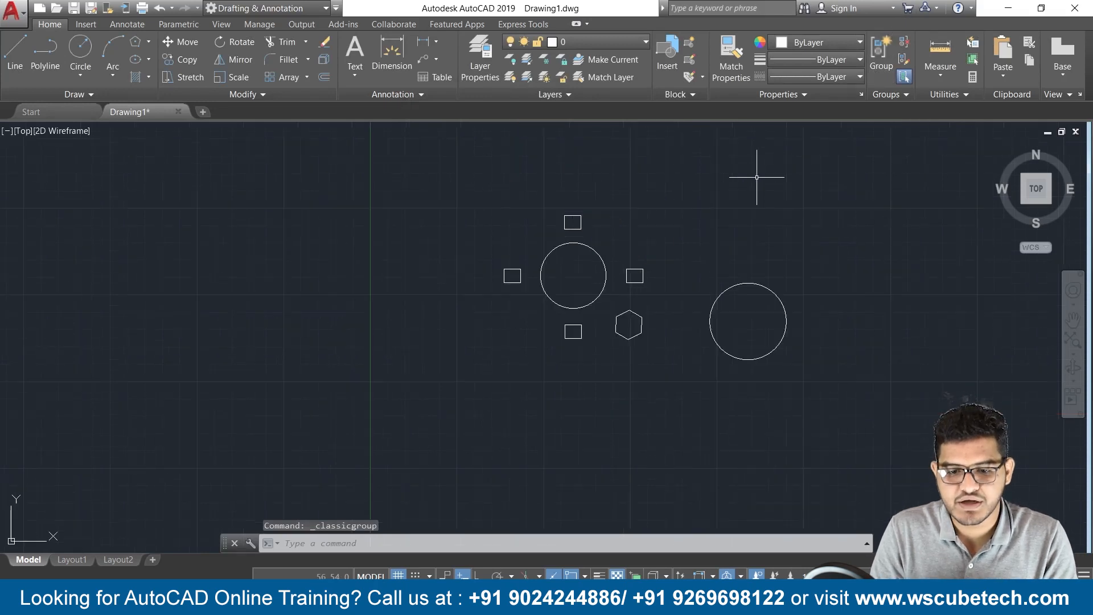
pyautogui.scroll(2, 757, 177)
pyautogui.moveTo(756, 178); pyautogui.dragTo(548, 170, button='middle')
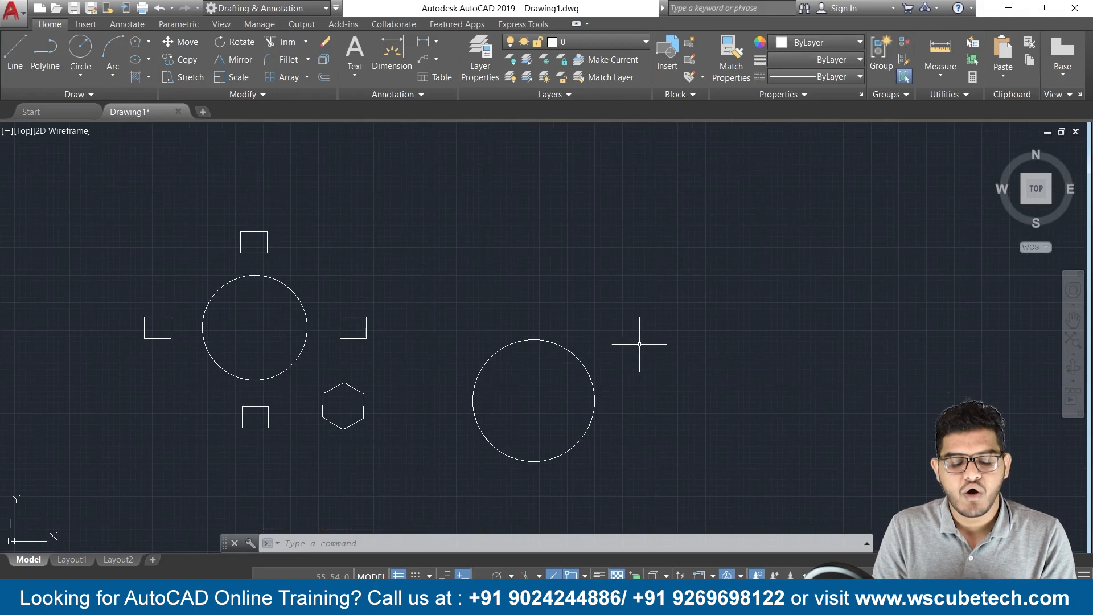
pyautogui.hotkey('ctrl', 'a')
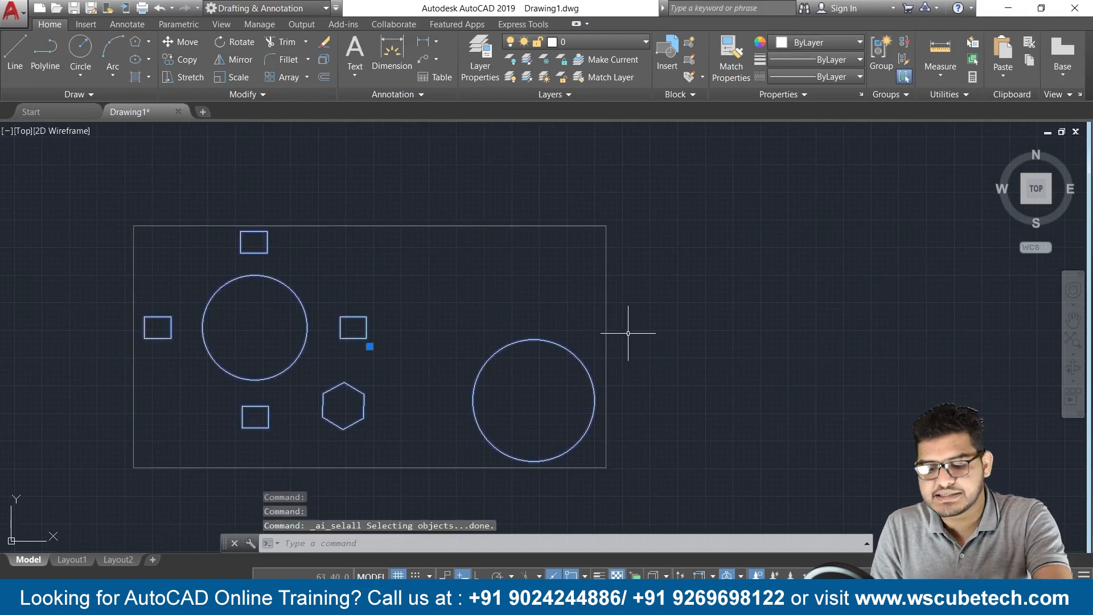
pyautogui.press('Delete')
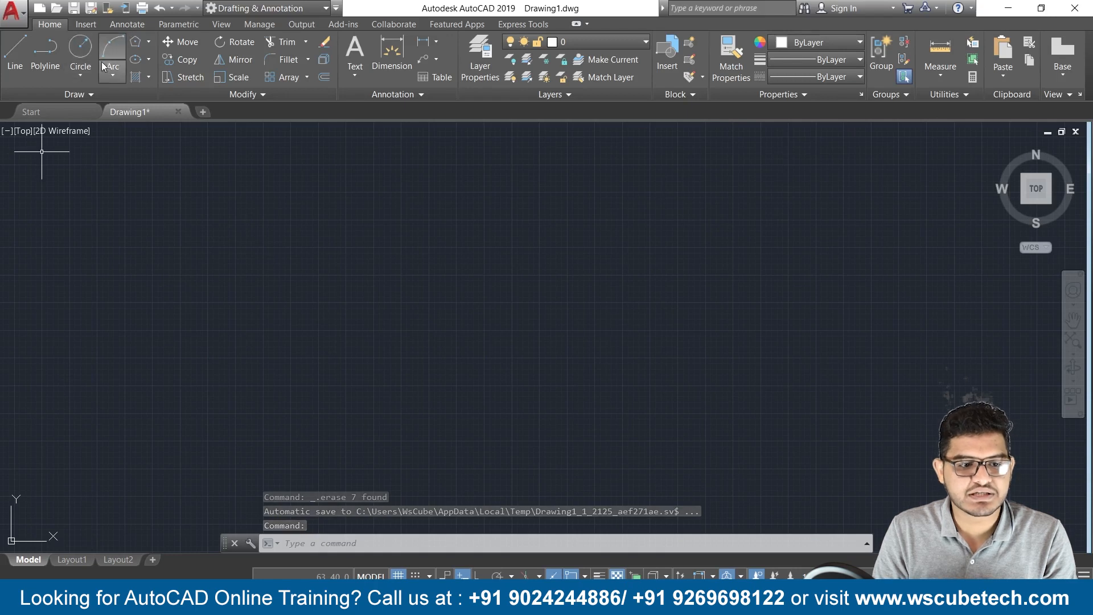
# Draw a new circle by center and radius in the empty drawing area
pyautogui.click(81, 50)
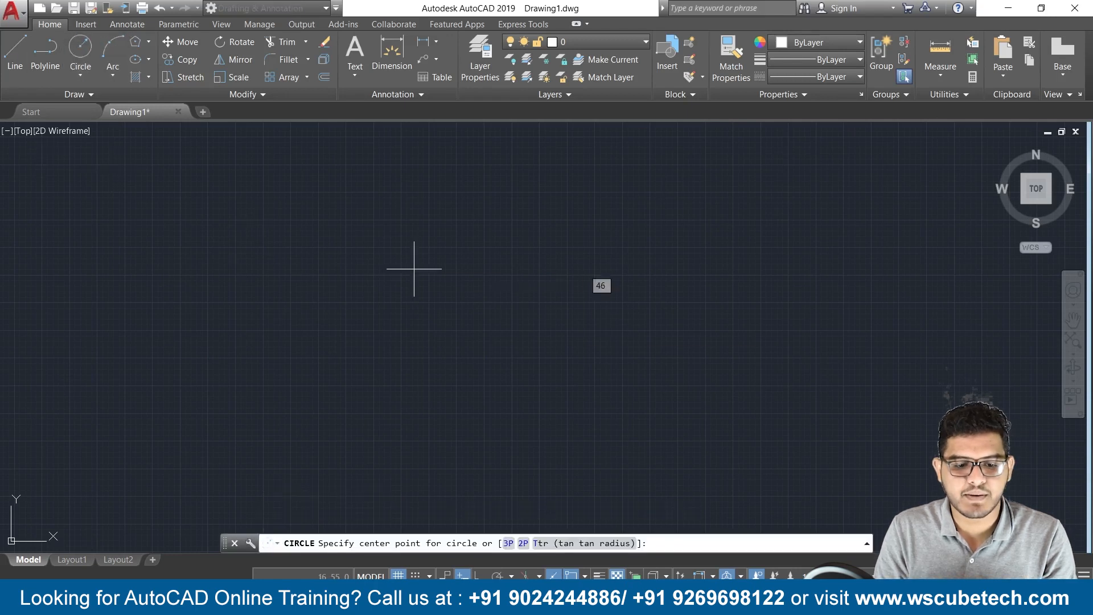
pyautogui.click(435, 318)
pyautogui.click(494, 303)
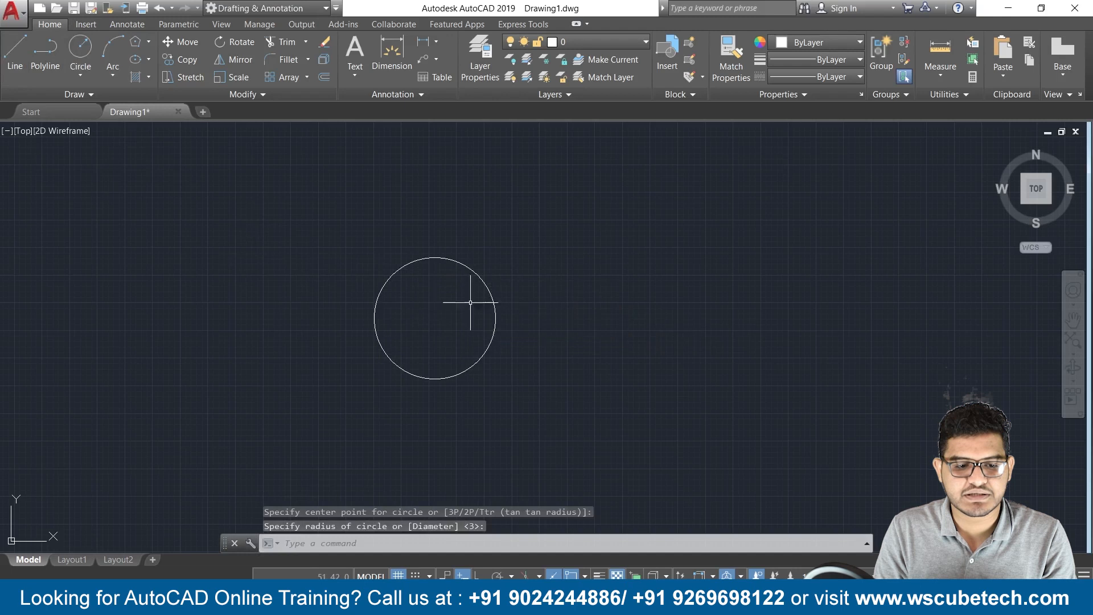
# Draw a 6-sided polygon centered on the circle's center, using the Inscribed in circle option and keeping it smaller than the circle
pyautogui.click(140, 42)
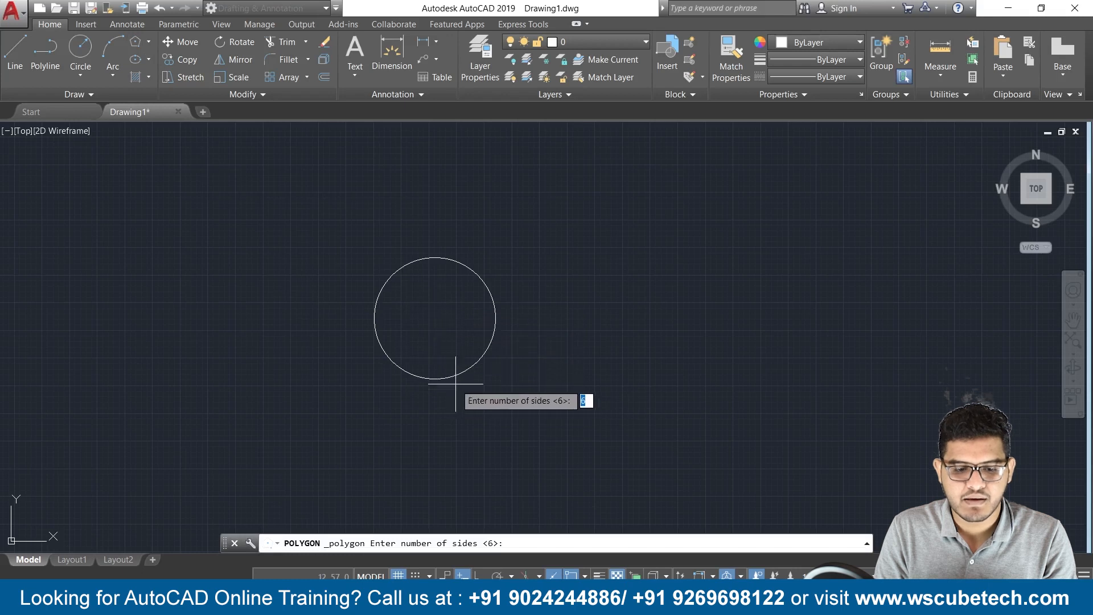
pyautogui.press('Return')
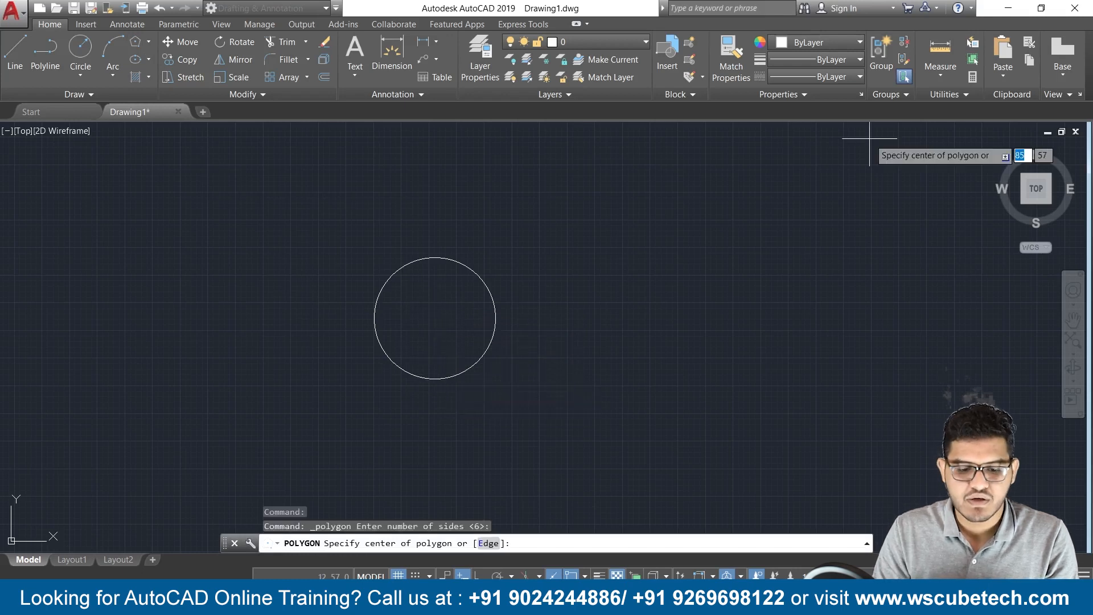
pyautogui.click(434, 318)
pyautogui.press('Return')
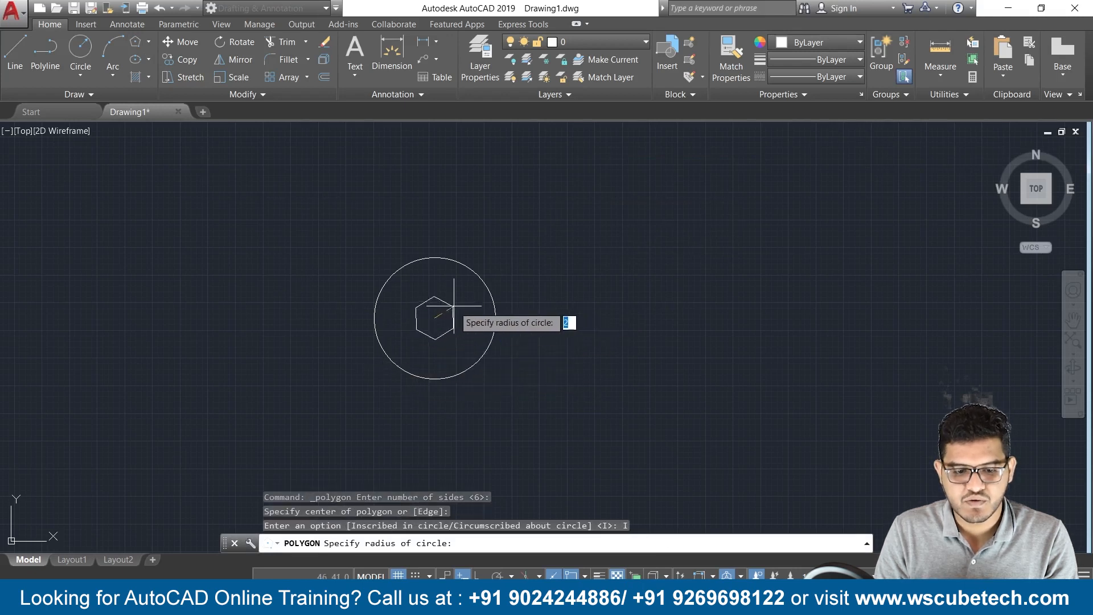
pyautogui.click(462, 302)
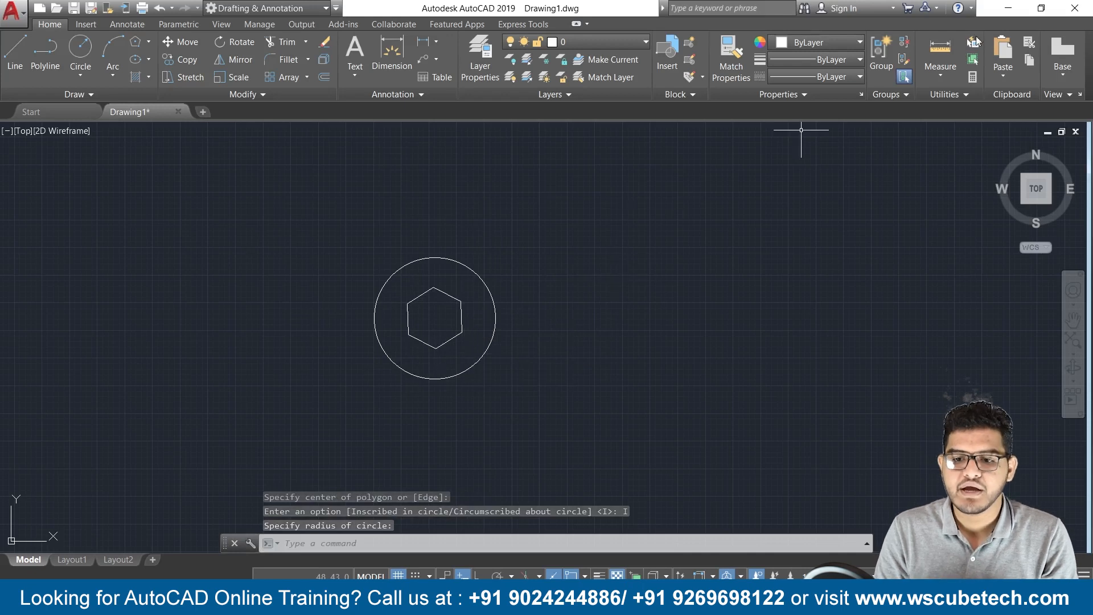
# Combine the circle and the hexagon into an unnamed group
pyautogui.click(881, 52)
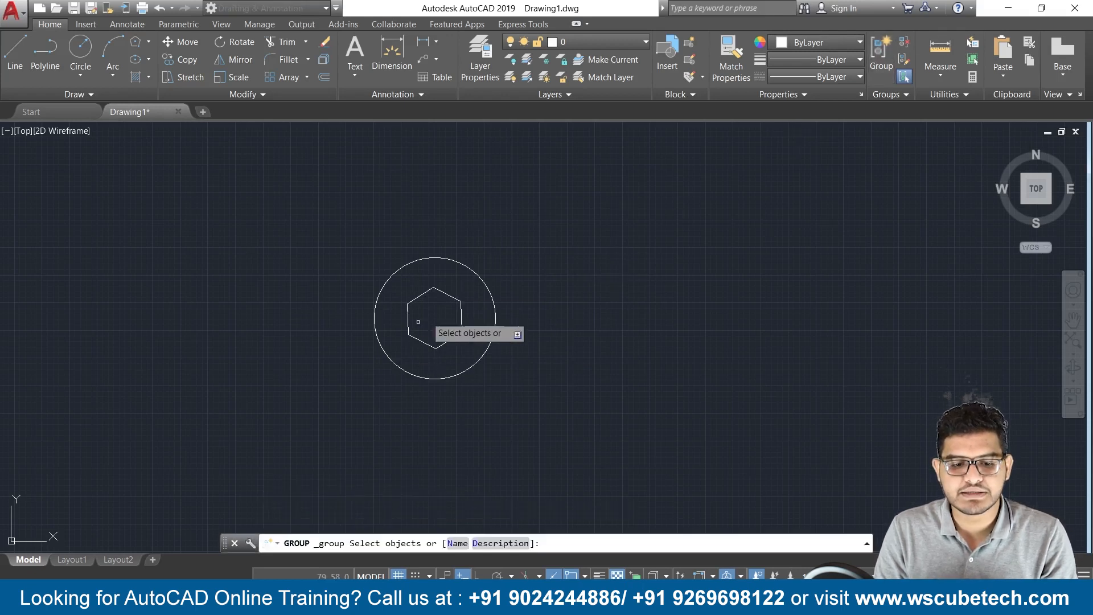
pyautogui.click(528, 230)
pyautogui.click(359, 389)
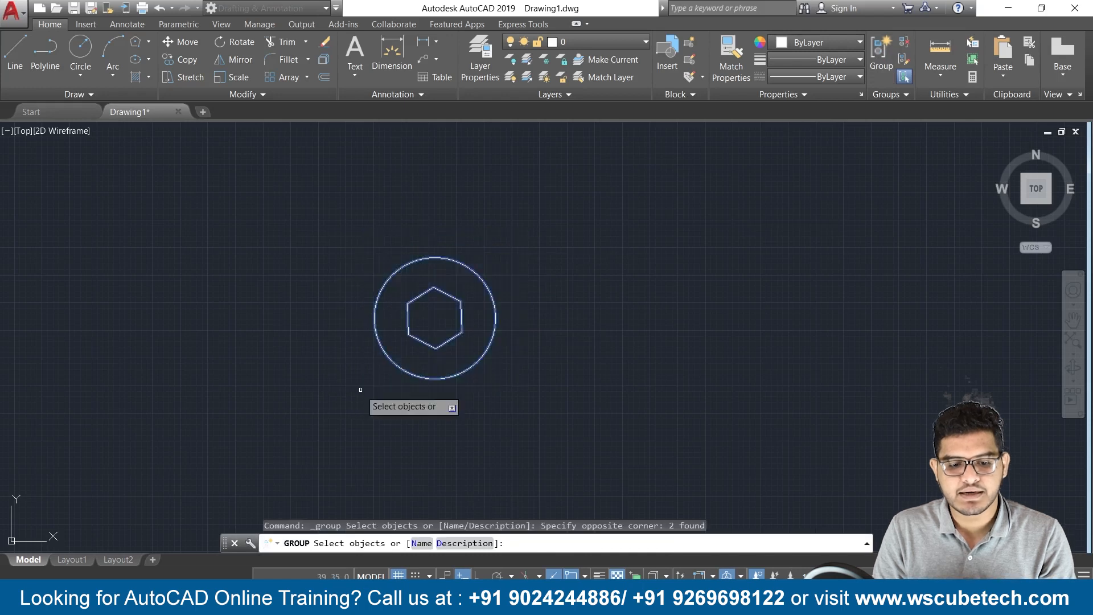
pyautogui.press('Return')
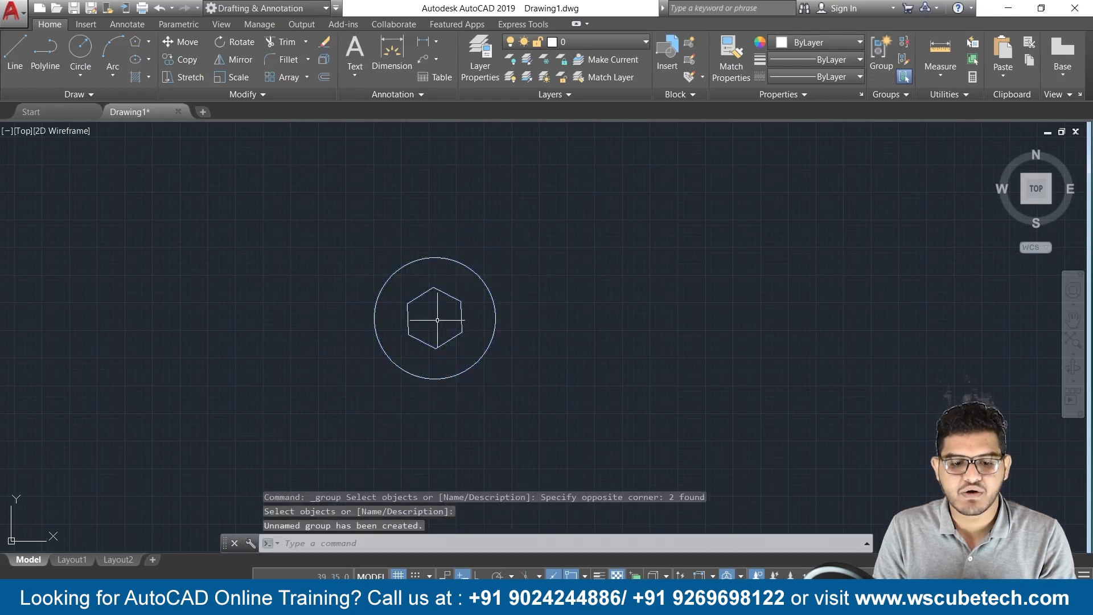
# Move the grouped circle and hexagon together up and to the right by the group's center grip
pyautogui.click(493, 301)
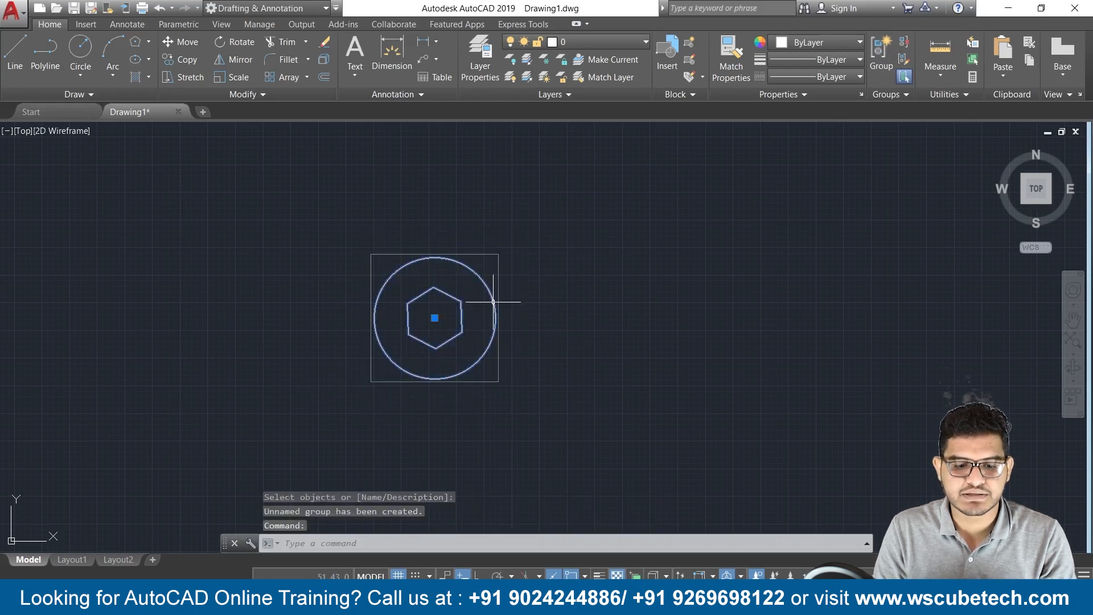
pyautogui.click(434, 318)
pyautogui.click(724, 209)
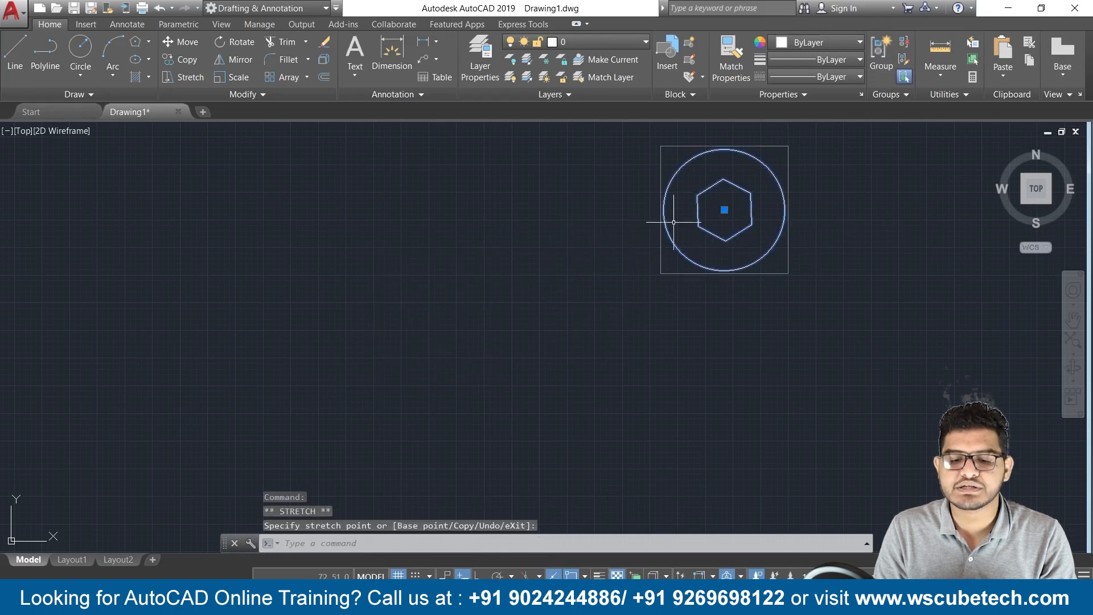
# Switch to the presentation and show the slide describing Groups
pyautogui.scroll(-2, 575, 238)
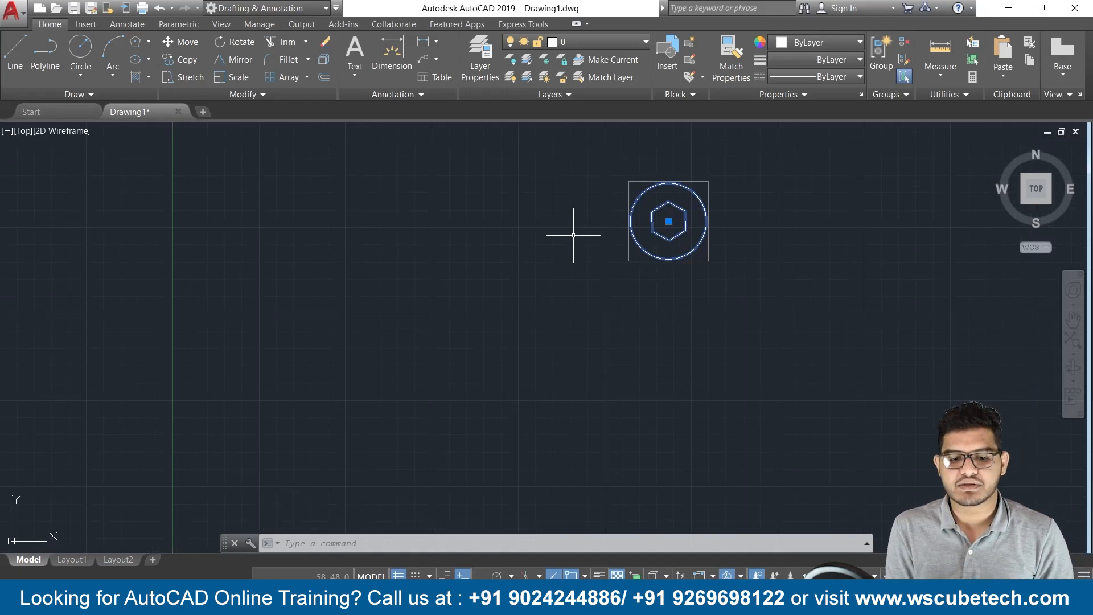
pyautogui.hotkey('alt', 'Tab')
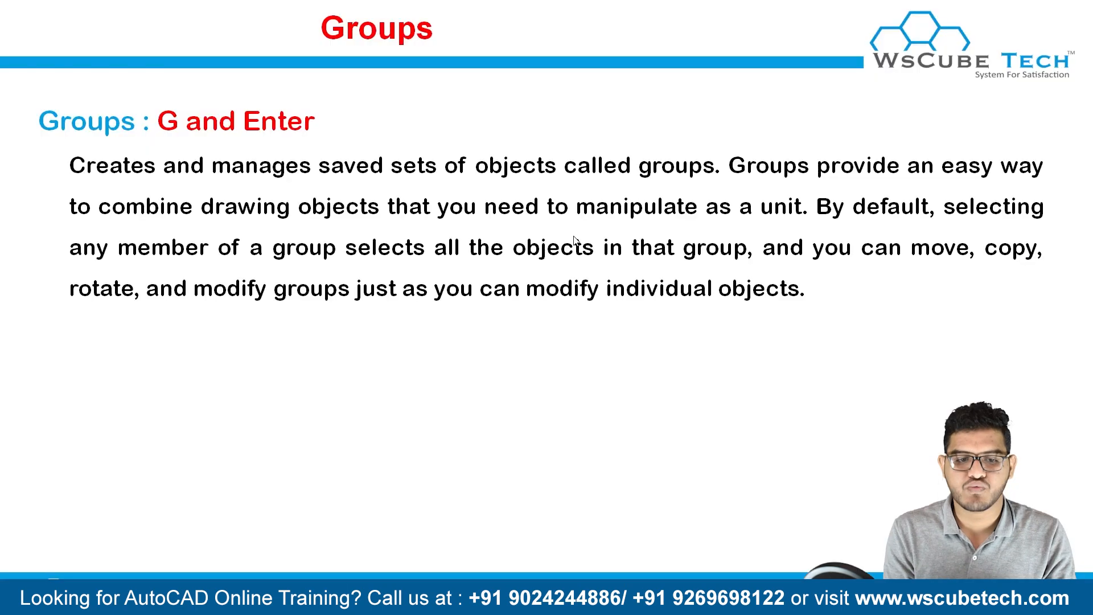